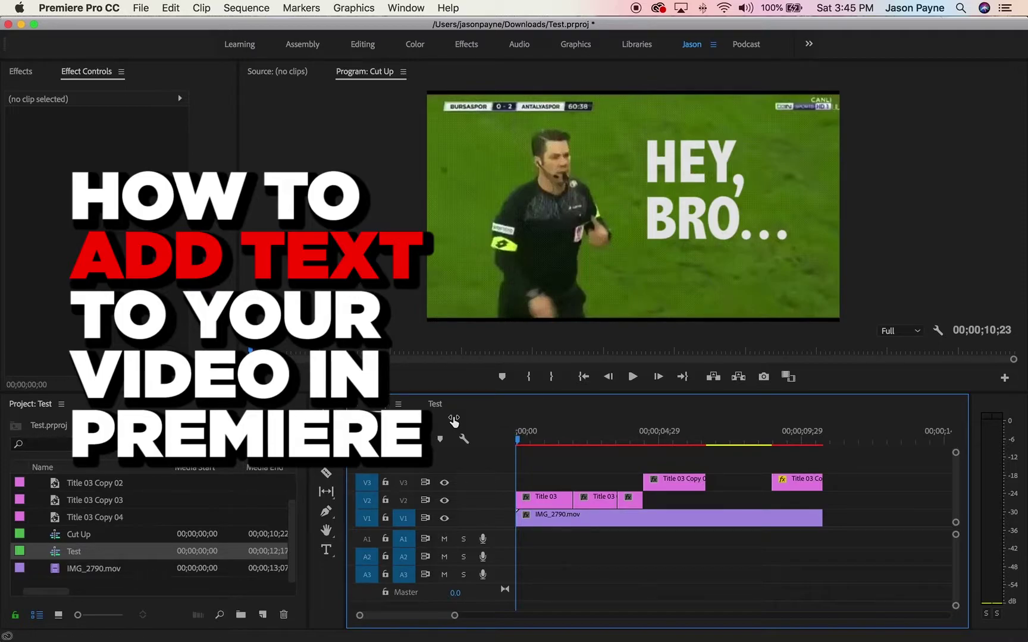
Step: Play back the Cut Up sequence from its start, then switch to the Test sequence
key("space")
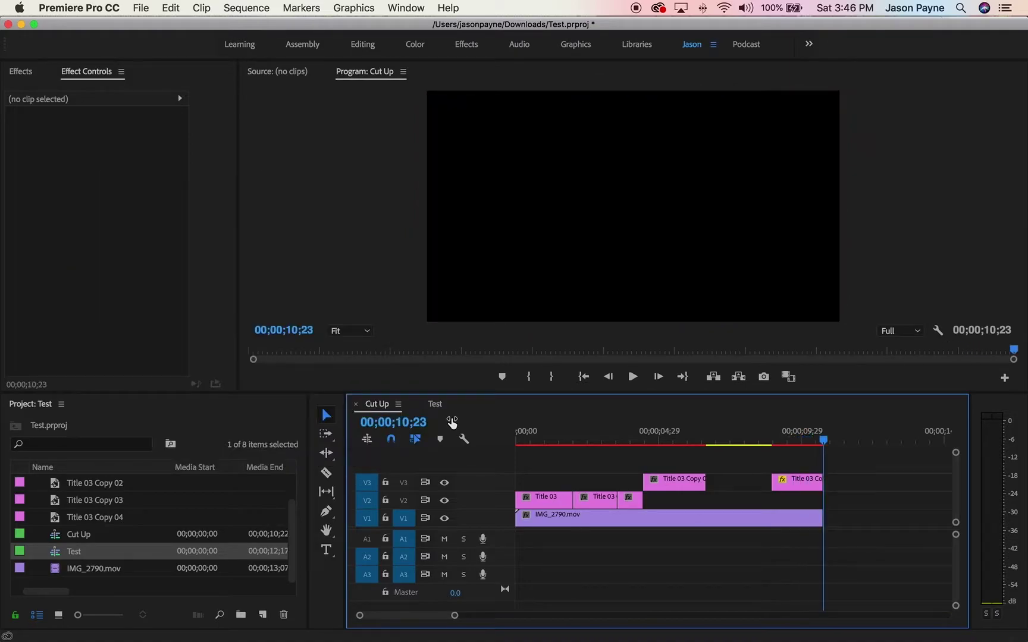
left_click_drag(583, 428, 461, 442)
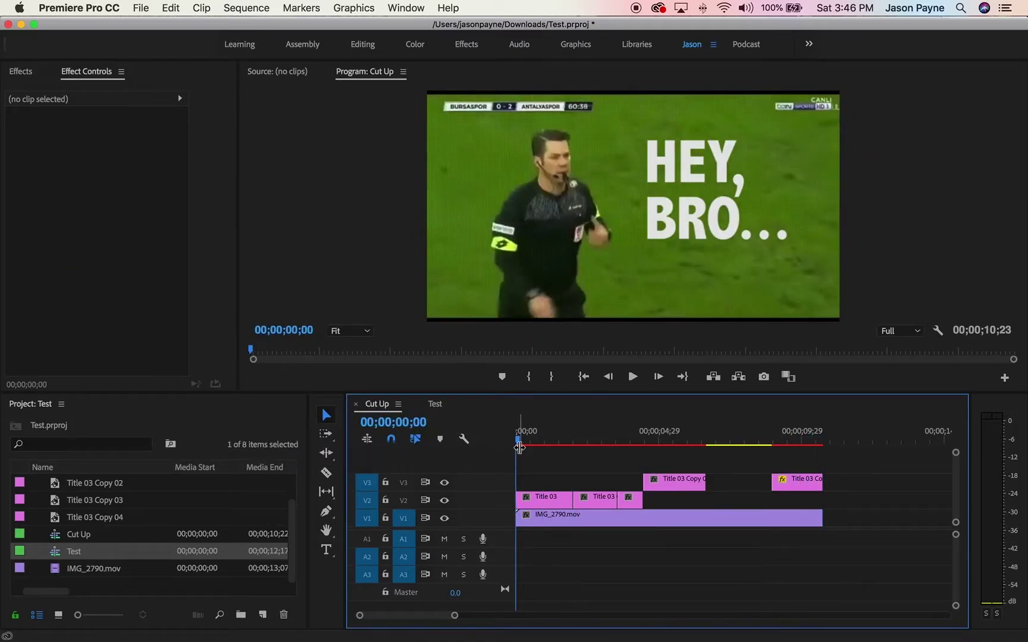
key("space")
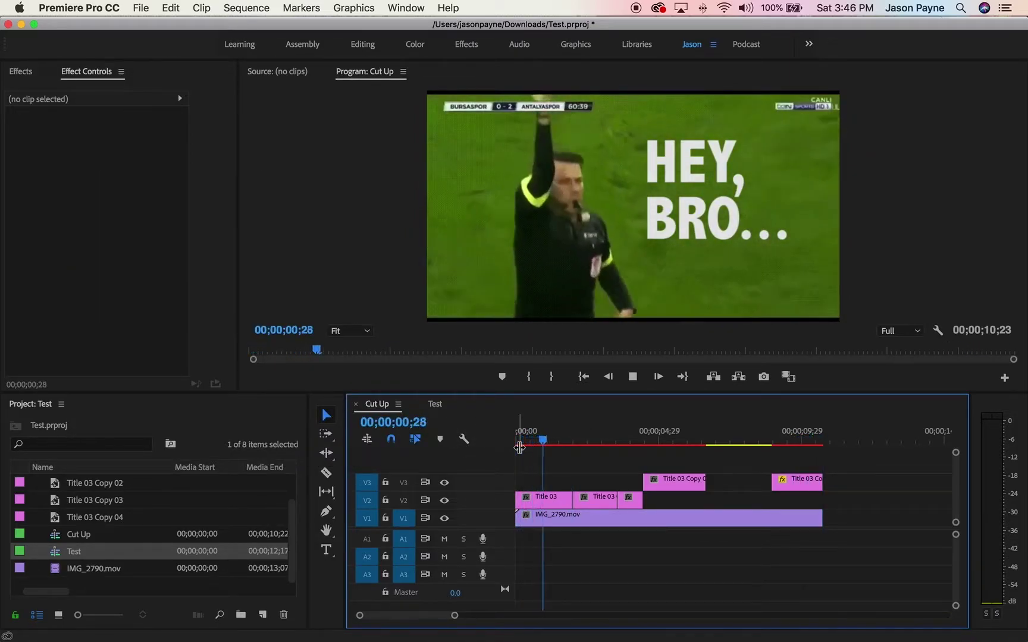
key("space")
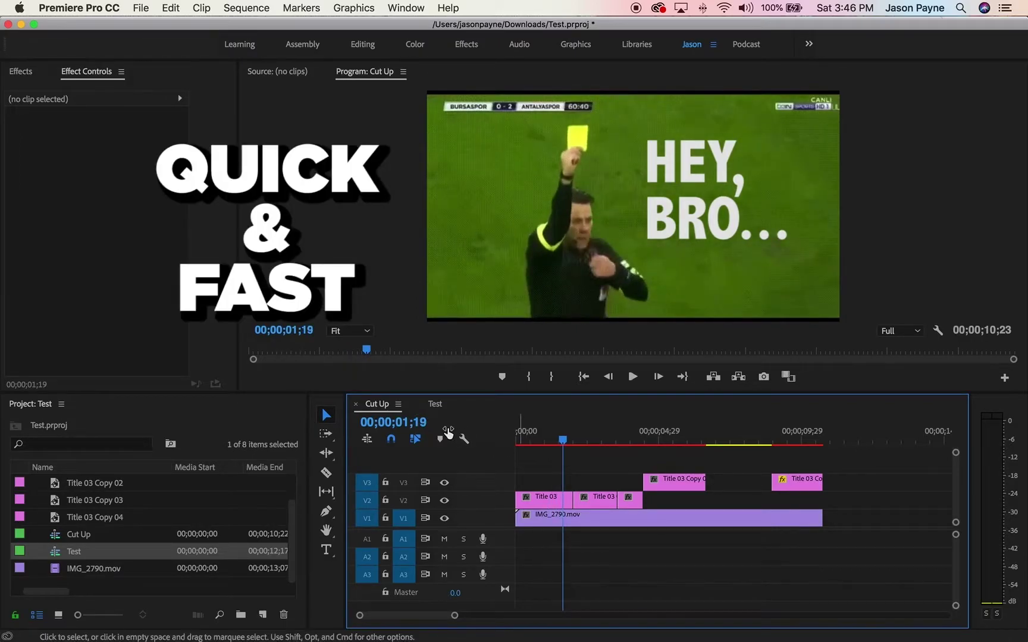
left_click(435, 405)
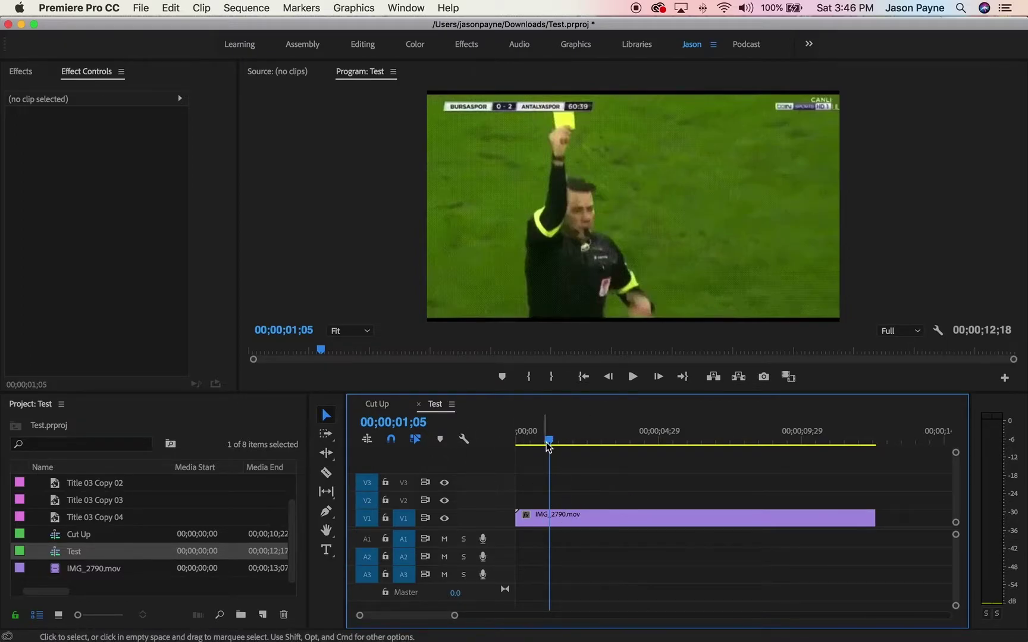
Step: Scrub the Test sequence playhead back to 00;00;00;00
left_click_drag(546, 441, 517, 442)
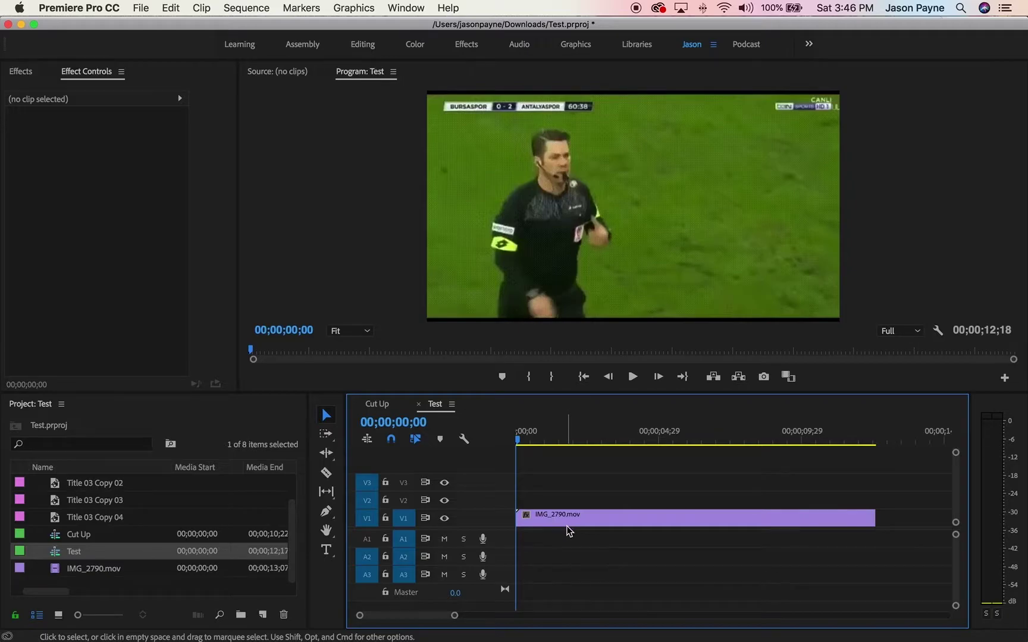
Step: Create a new legacy title named '1' via File > New > Legacy Title
left_click(140, 8)
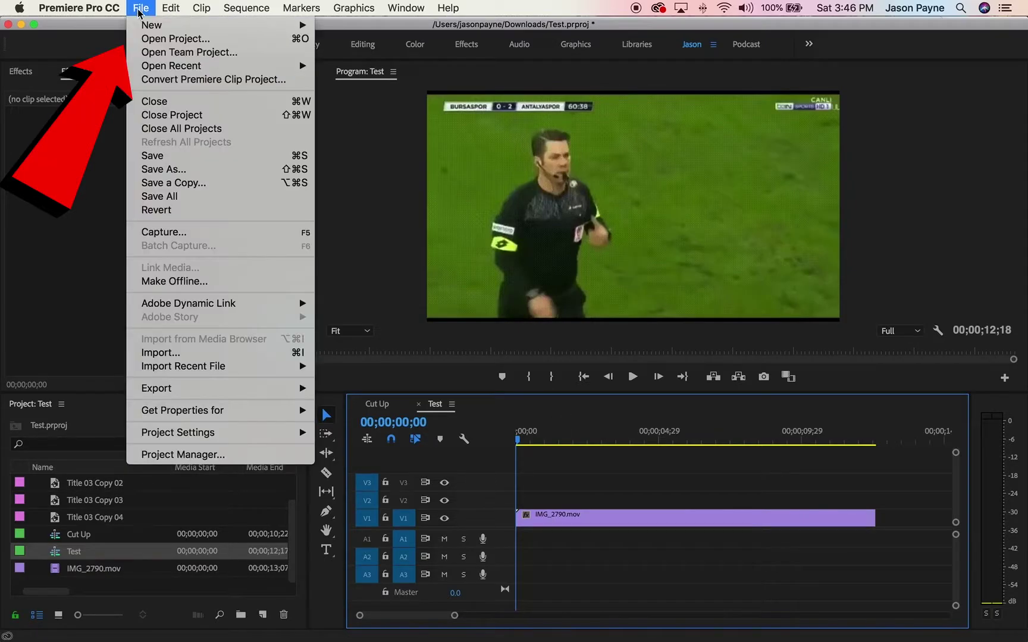
mouse_move(138, 30)
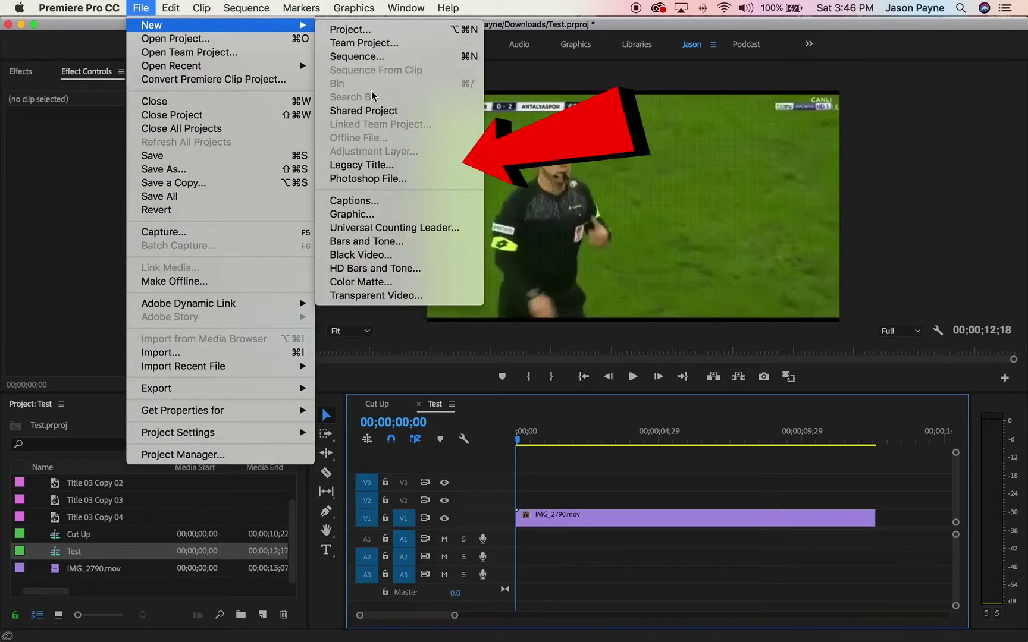
left_click(378, 165)
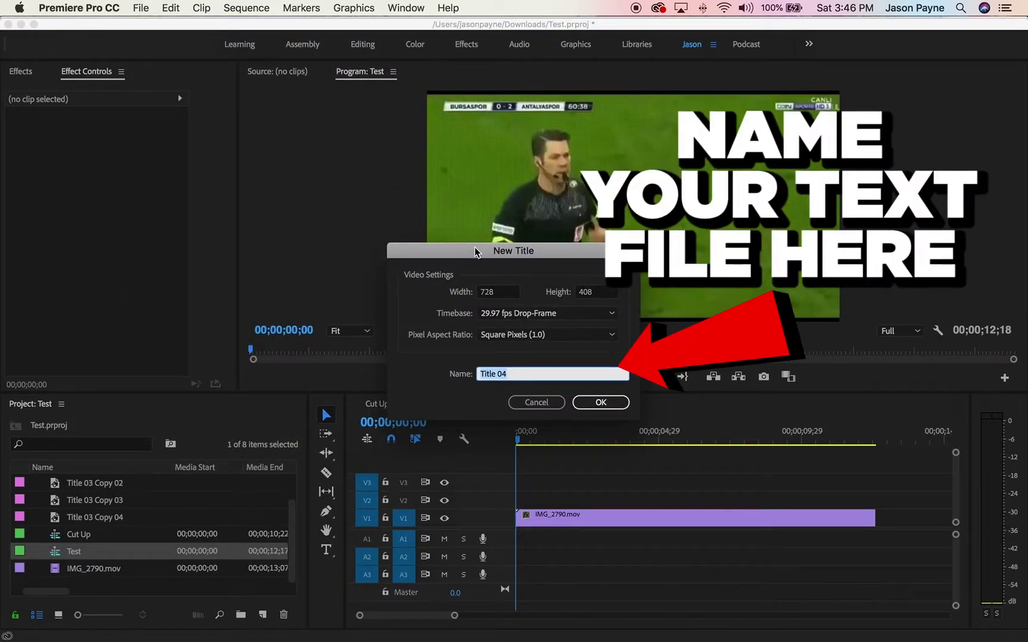
type("1")
key("Return")
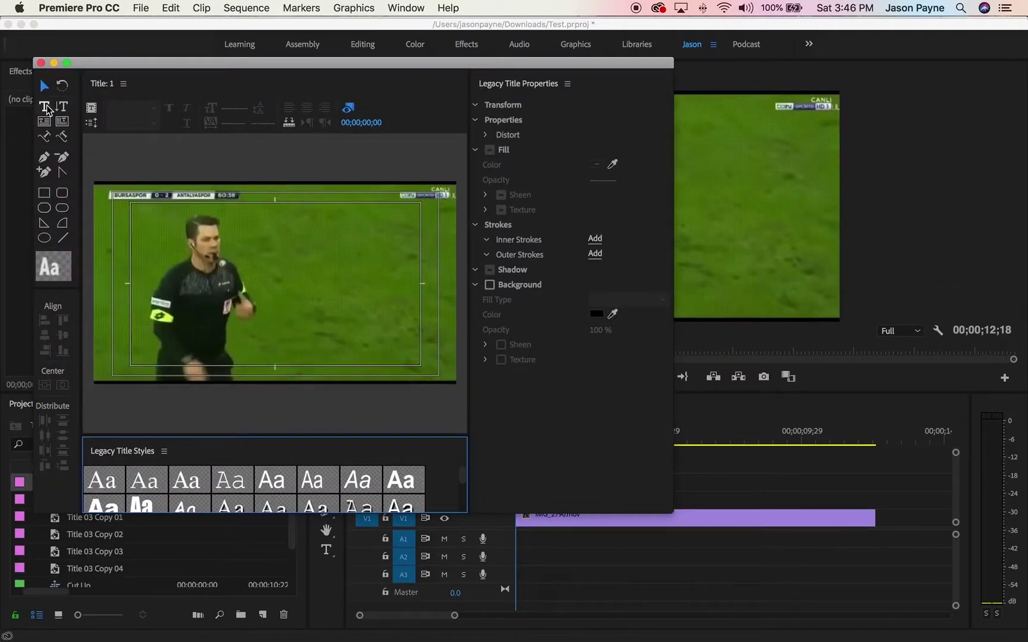
Step: Apply the Georgia Regular hard drop shadow style and type a placeholder 'd' on the canvas
left_click(46, 107)
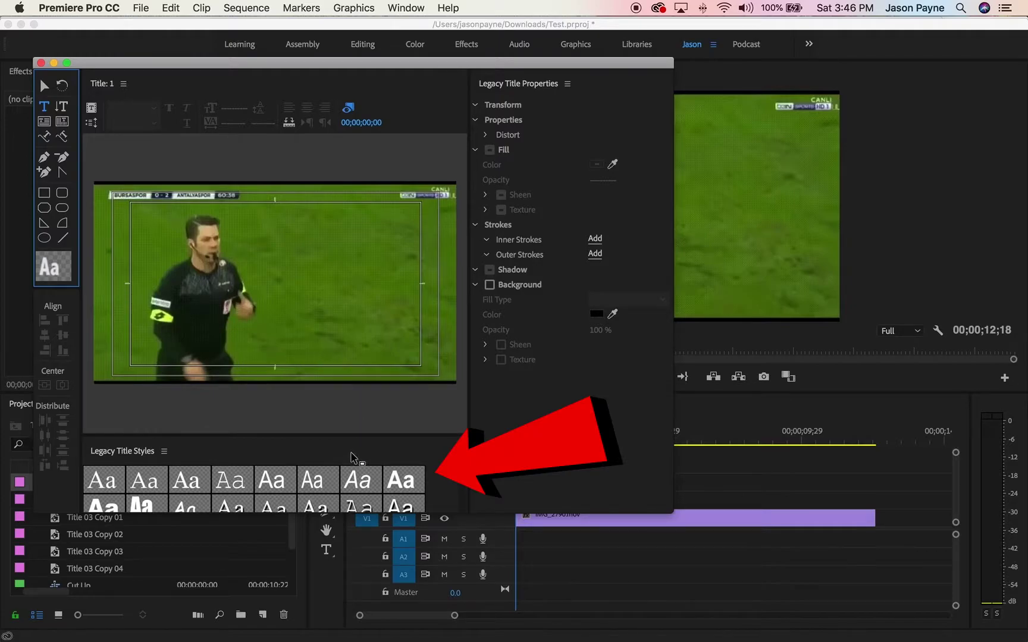
left_click_drag(462, 476, 462, 498)
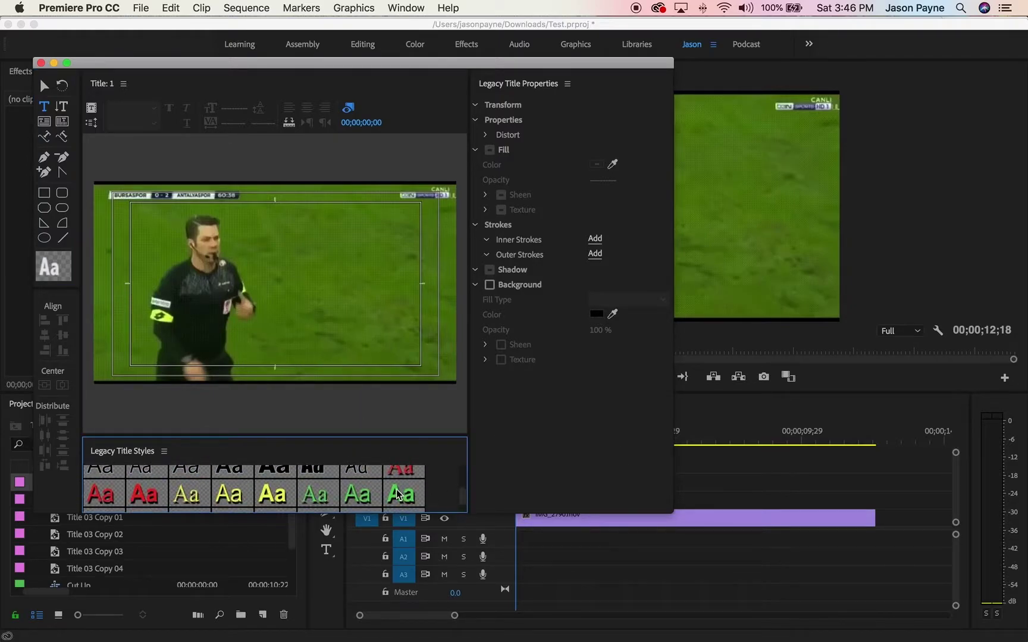
left_click(397, 495)
scroll(408, 497, "up", 5)
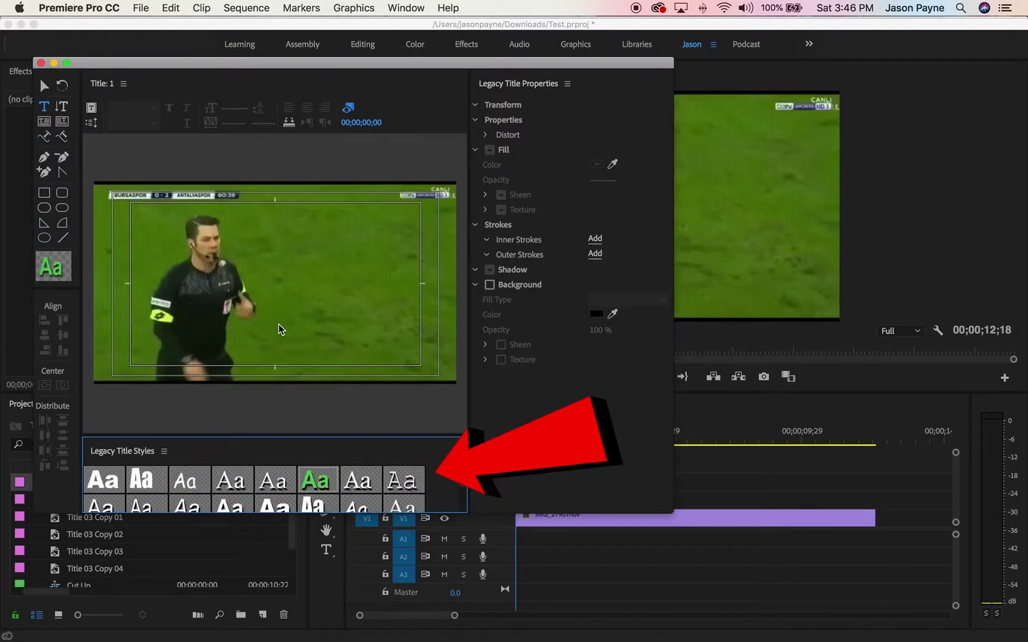
left_click(350, 485)
left_click(276, 254)
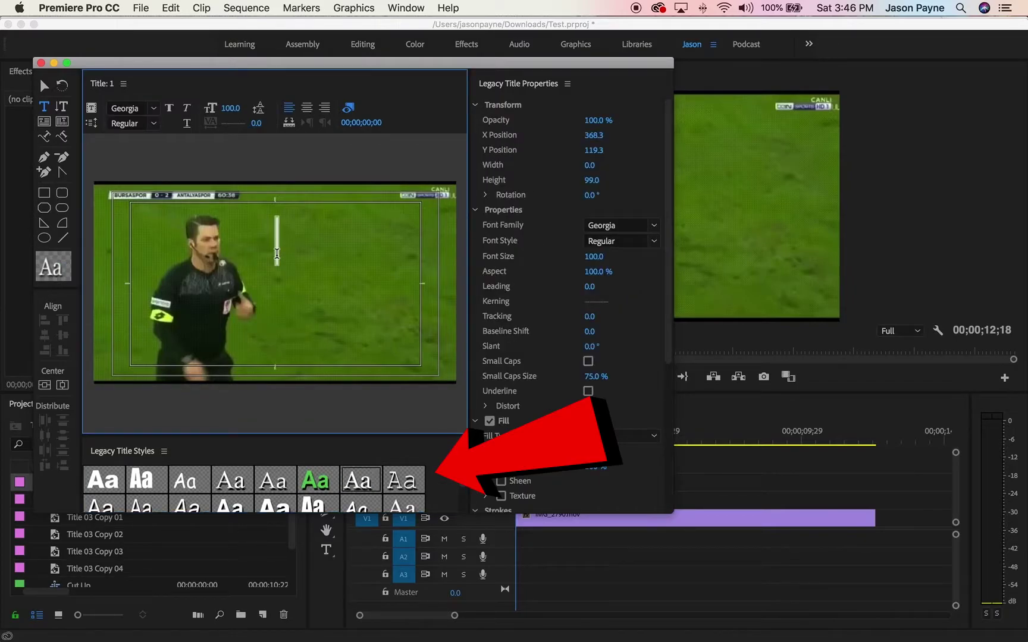
type("d")
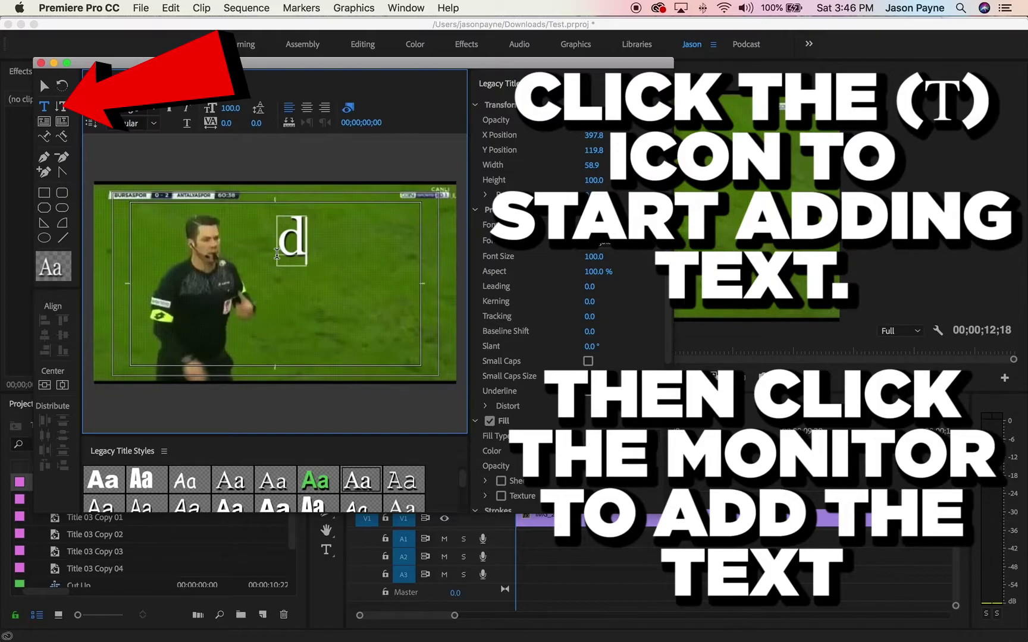
Step: Replace the 'd' with 'THE POLICE' on two lines in green Arial Bold, shifted left
left_click(317, 479)
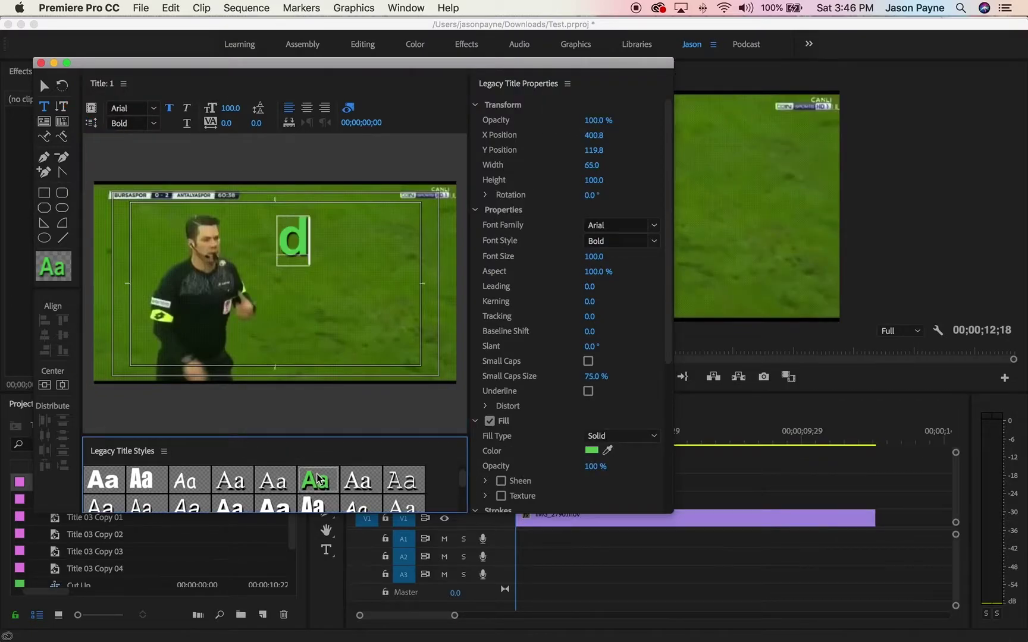
double_click(298, 248)
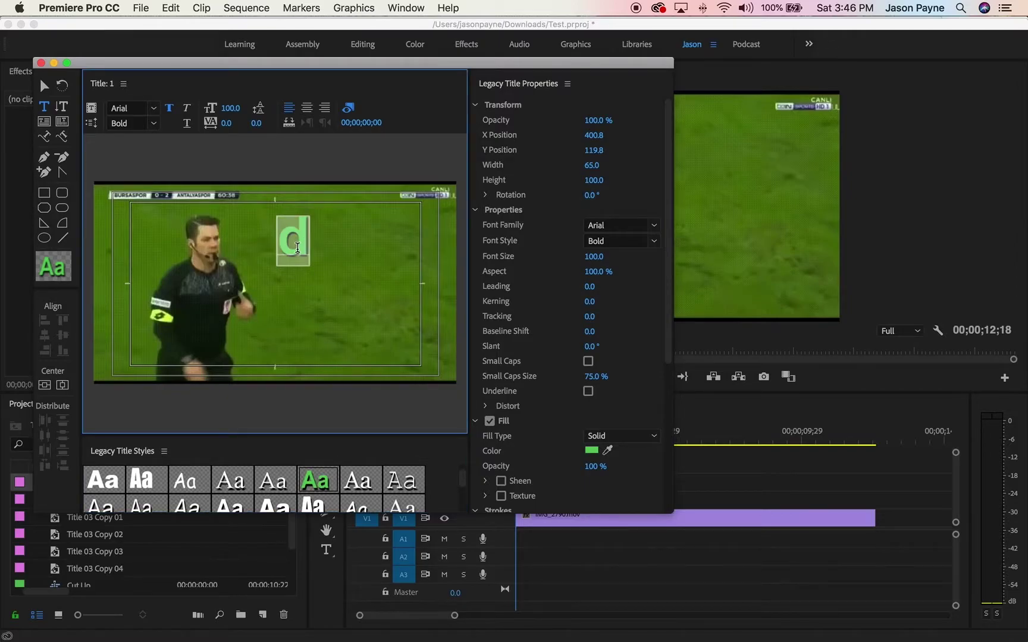
type("THE")
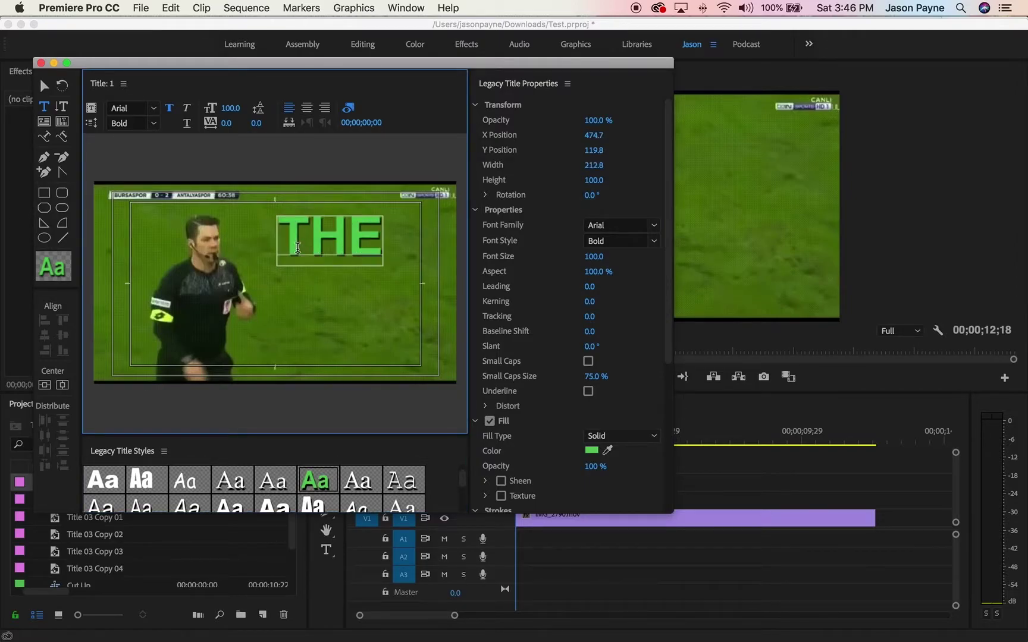
key("Return")
type("POLICE")
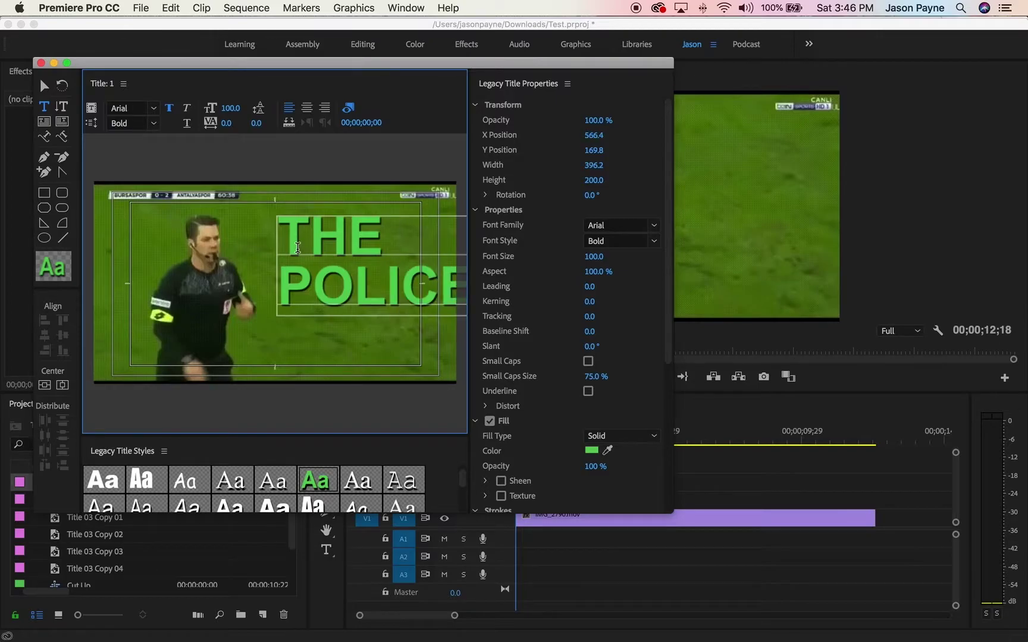
key("Escape")
left_click_drag(340, 253, 313, 250)
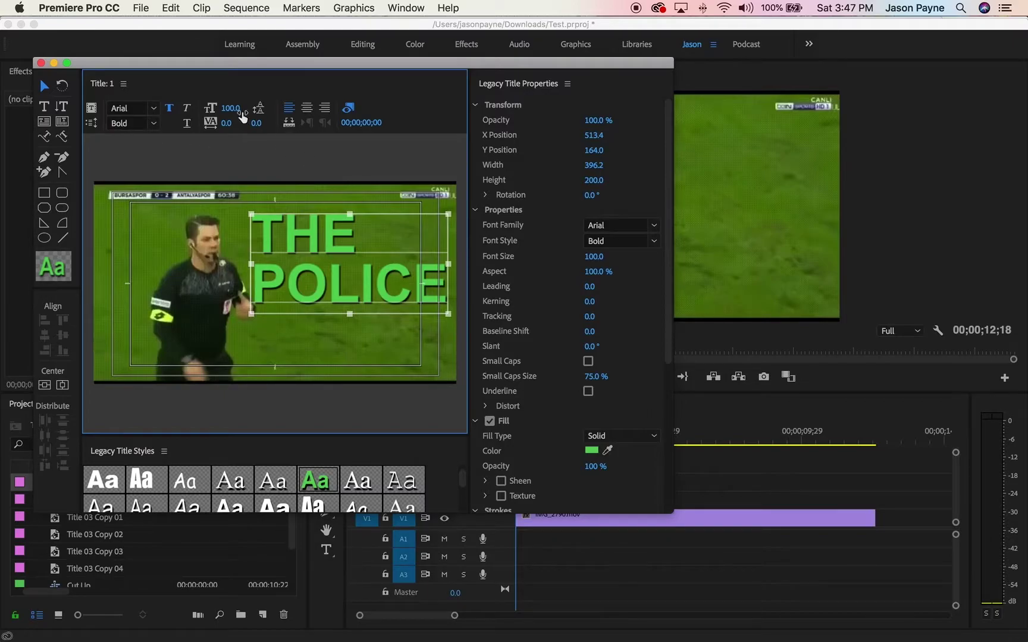
Step: Tighten the THE POLICE text to font size 92, leading -5 and kerning -2
left_click_drag(230, 108, 249, 123)
left_click_drag(589, 286, 597, 286)
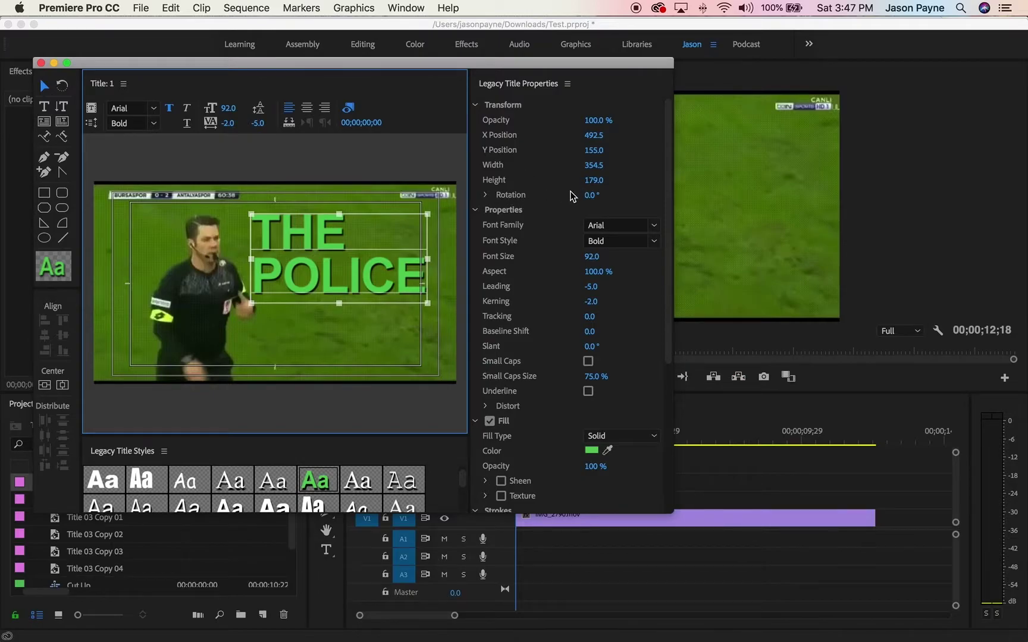
scroll(580, 212, "down", 2)
scroll(572, 391, "down", 4)
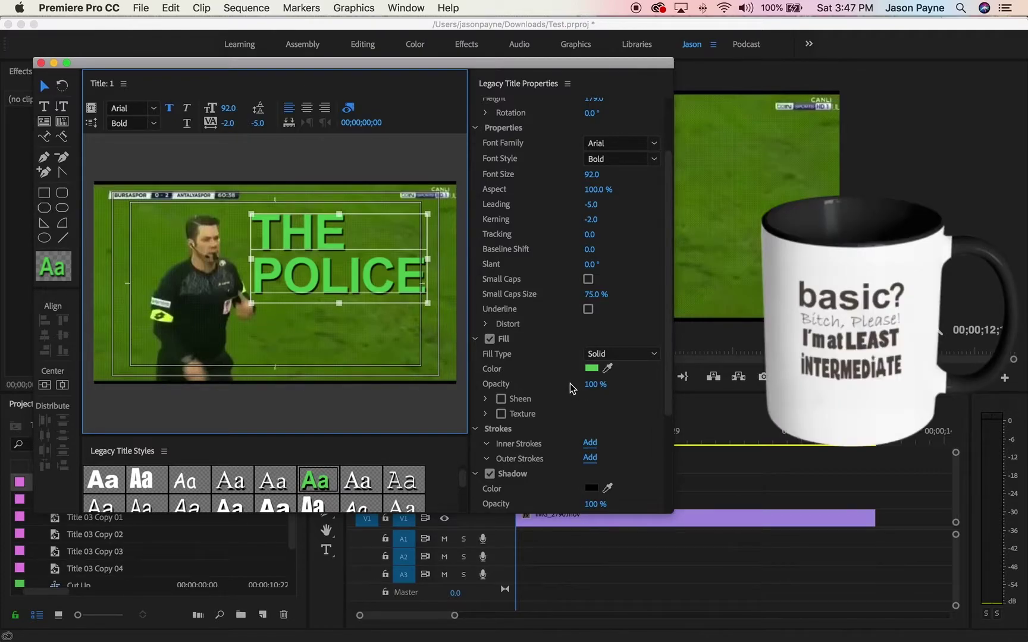
Step: Fill the text with a Radial Gradient from bright blue to green, nudging the green stop left
left_click(653, 354)
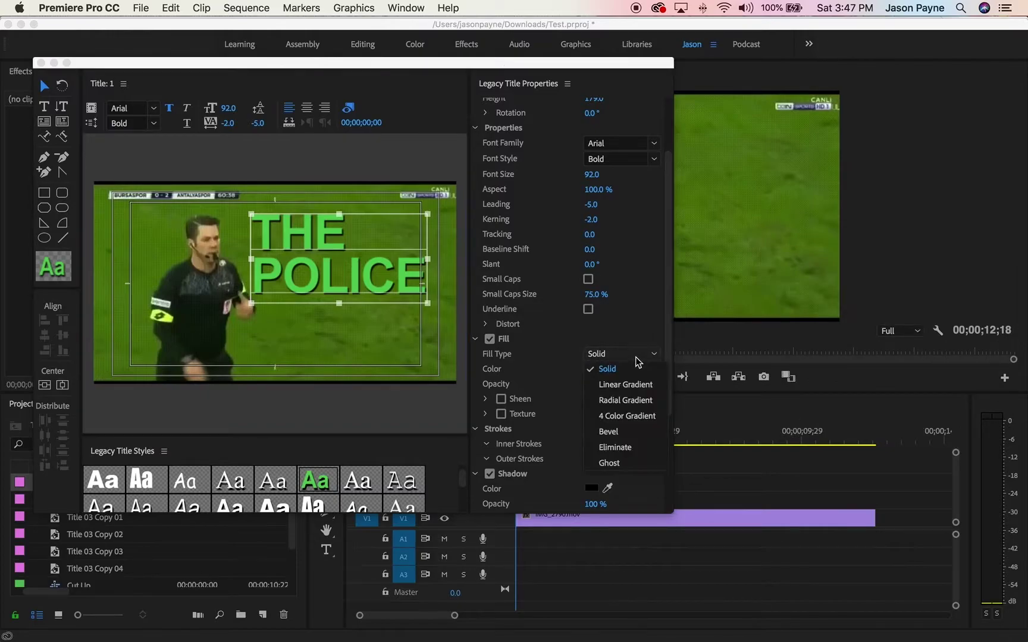
left_click(610, 400)
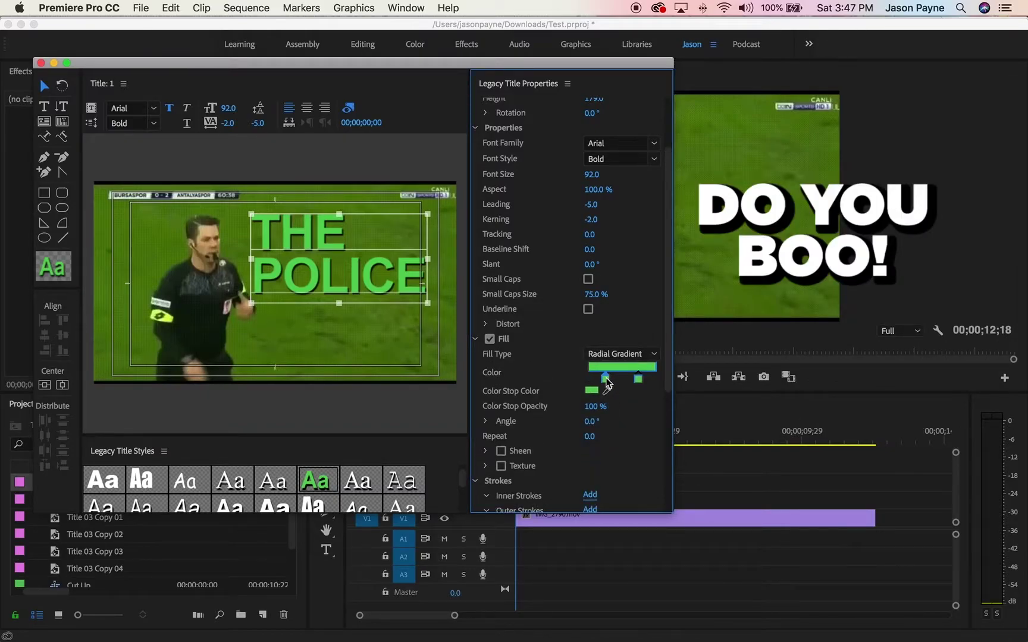
double_click(607, 383)
left_click_drag(449, 298, 511, 265)
left_click_drag(547, 215, 569, 167)
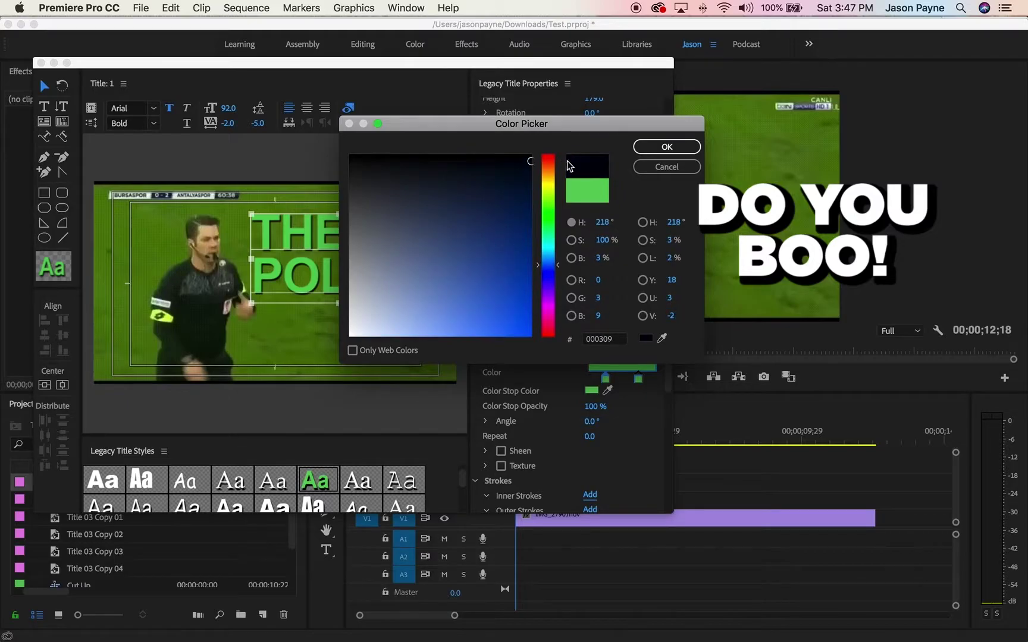
left_click(666, 147)
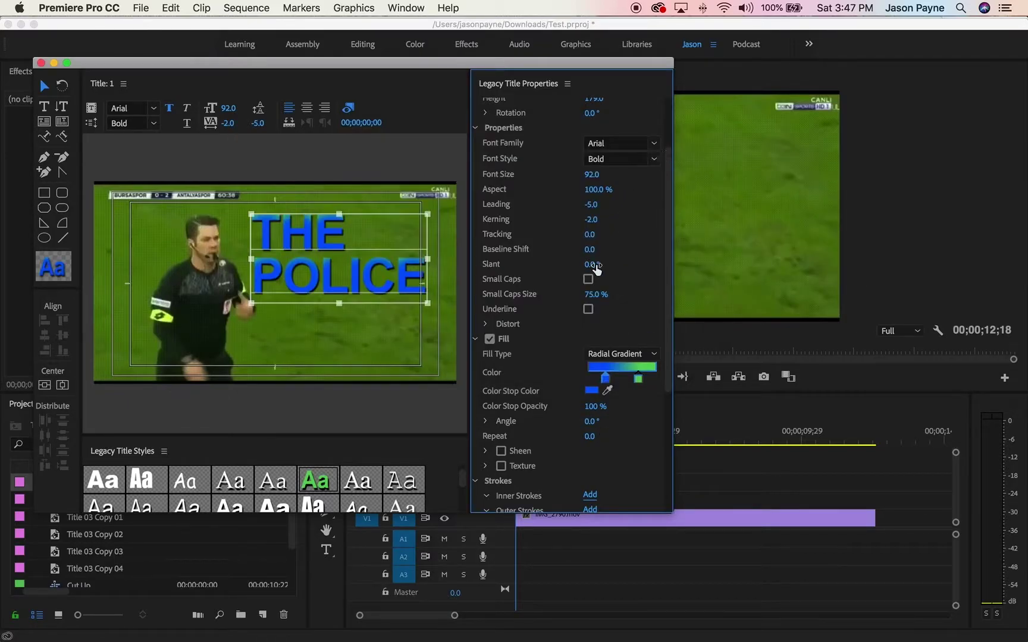
left_click_drag(638, 380, 627, 387)
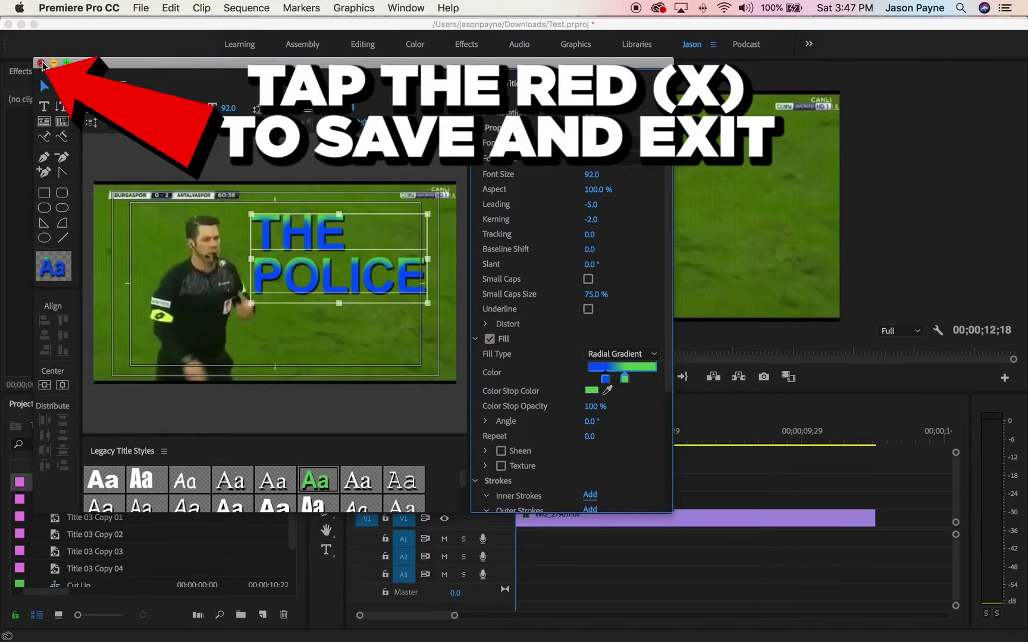
Step: Close the title editor and place title 1 on V2 above IMG_2790.mov at the sequence start
left_click(40, 63)
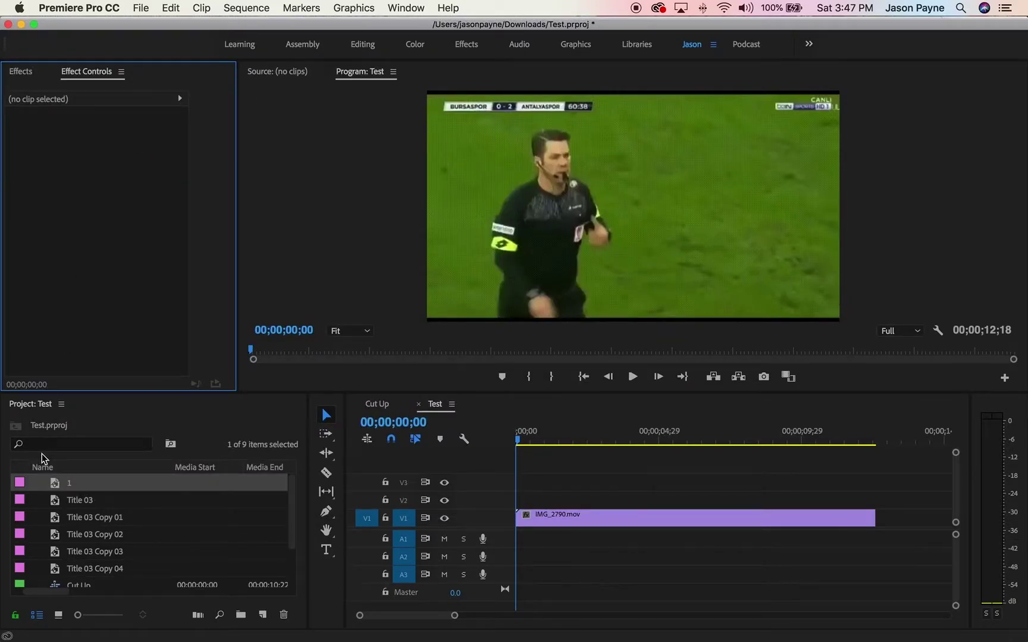
left_click(55, 488)
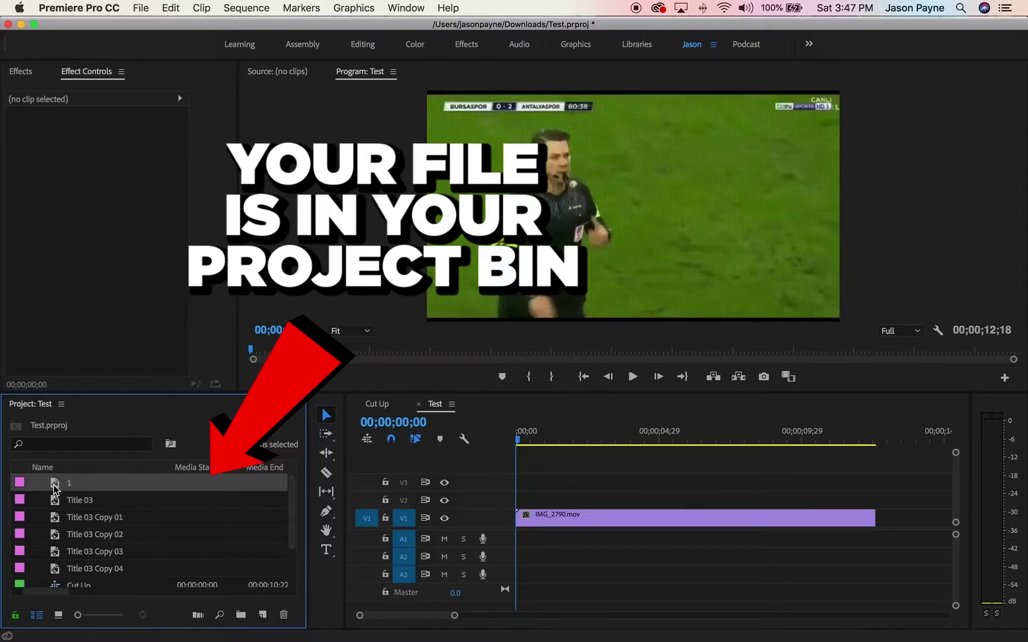
left_click_drag(55, 488, 523, 499)
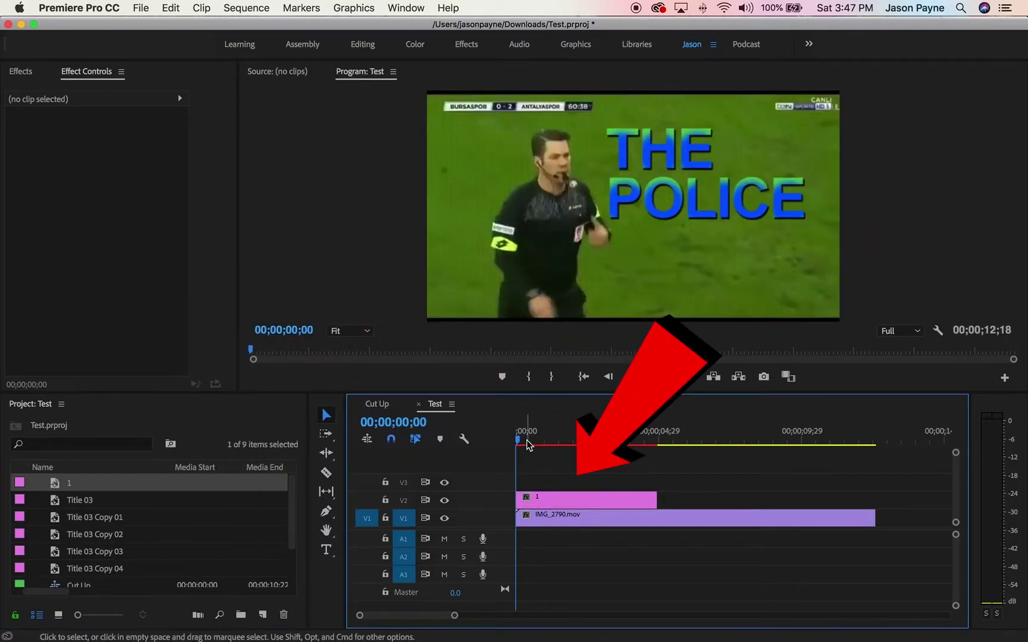
Step: Preview the sequence and trim title 1 on V2 to end near 00;00;02;25
key("space")
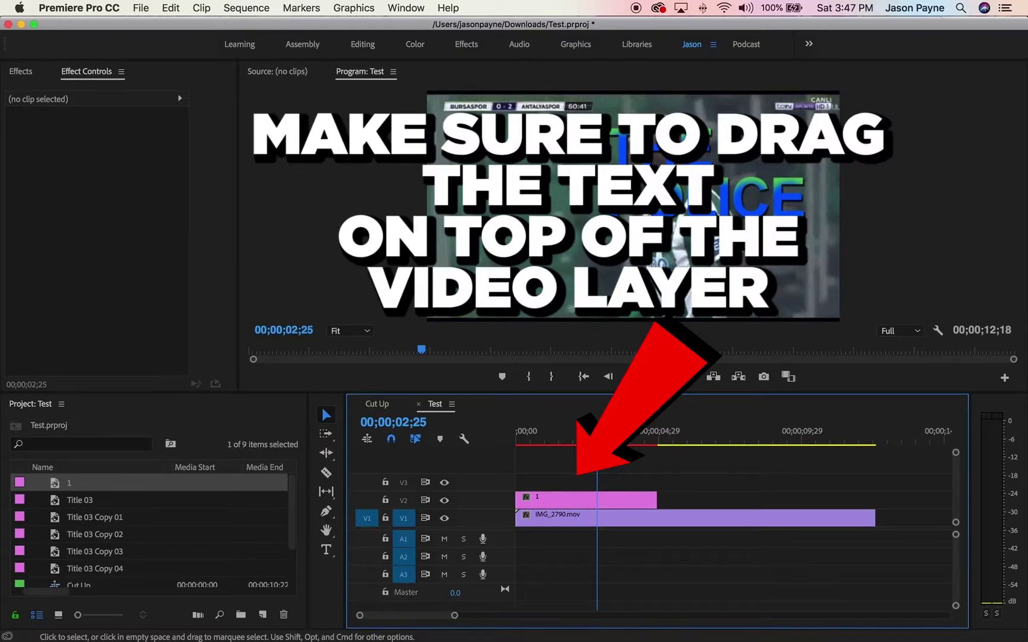
left_click(621, 496)
left_click_drag(656, 498, 597, 498)
left_click(588, 479)
left_click_drag(573, 445, 574, 440)
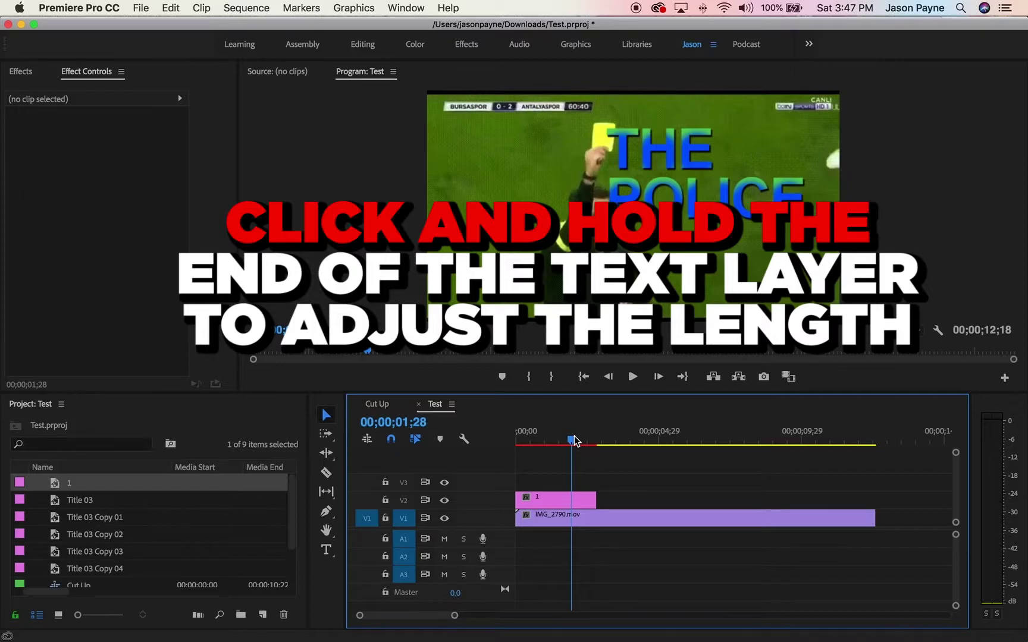
Step: Trim the THE POLICE clip to about two seconds, play it, and return near 01;15
left_click_drag(596, 500, 571, 499)
key("space")
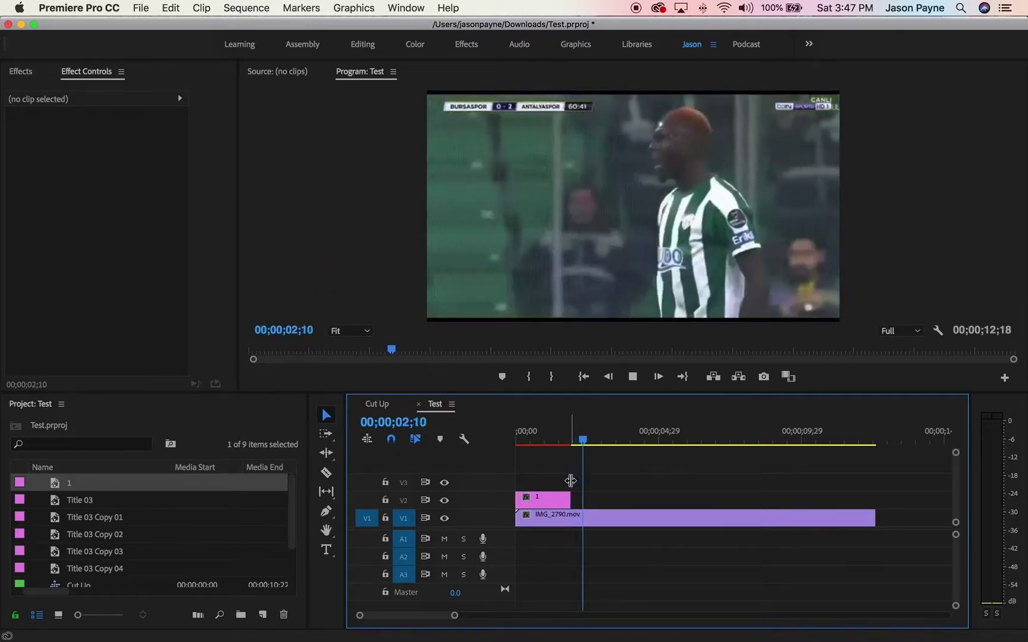
left_click(561, 440)
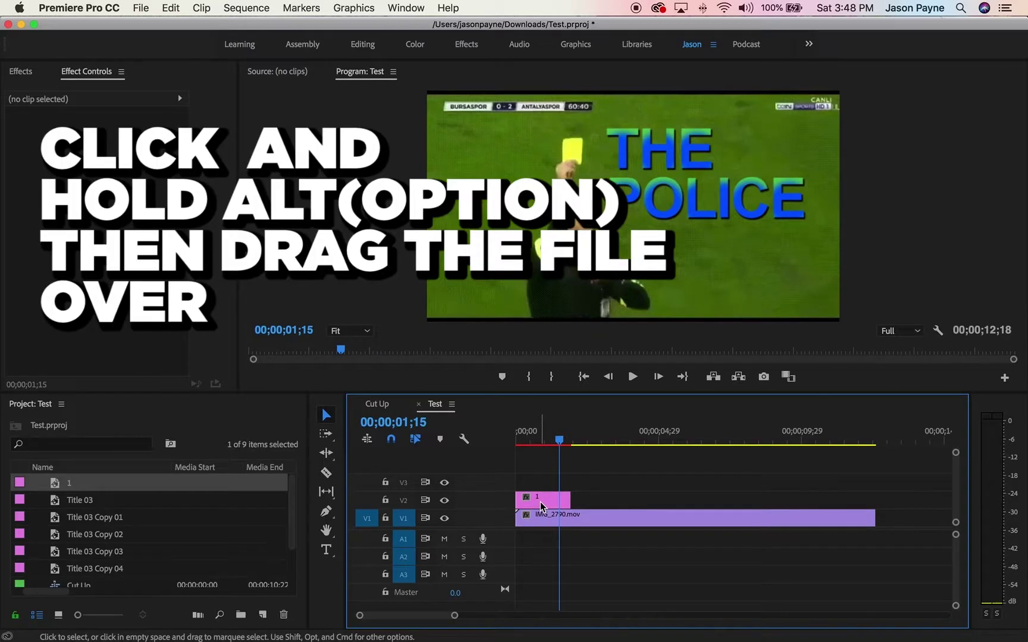
Step: Alt-drag title clip 1 along V2 to create 1 Copy 01, then open it for editing
left_click(540, 503)
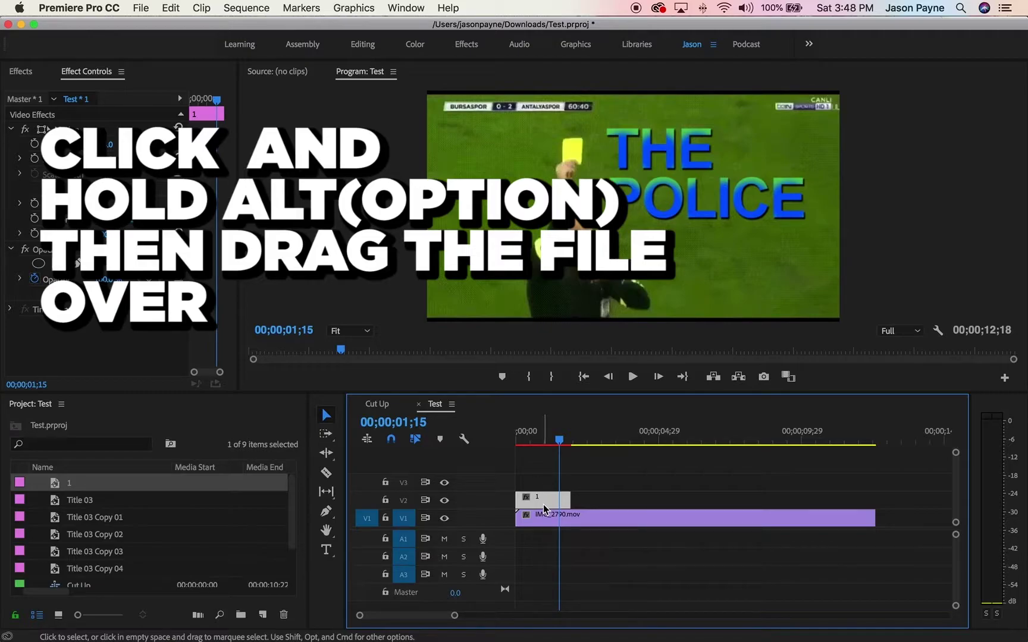
left_click_drag(534, 503, 599, 505)
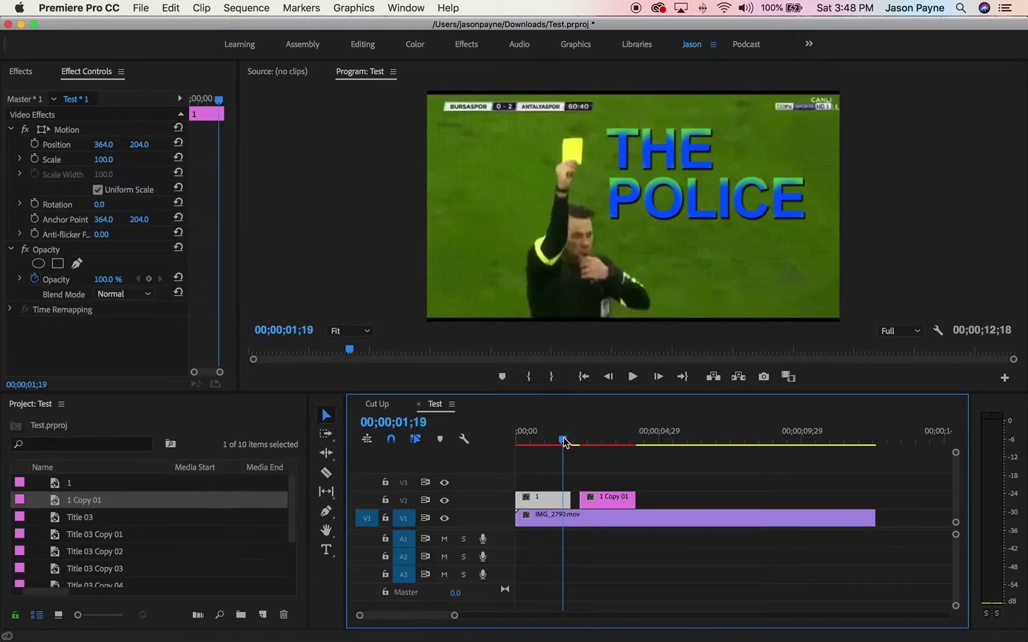
left_click_drag(561, 442, 587, 451)
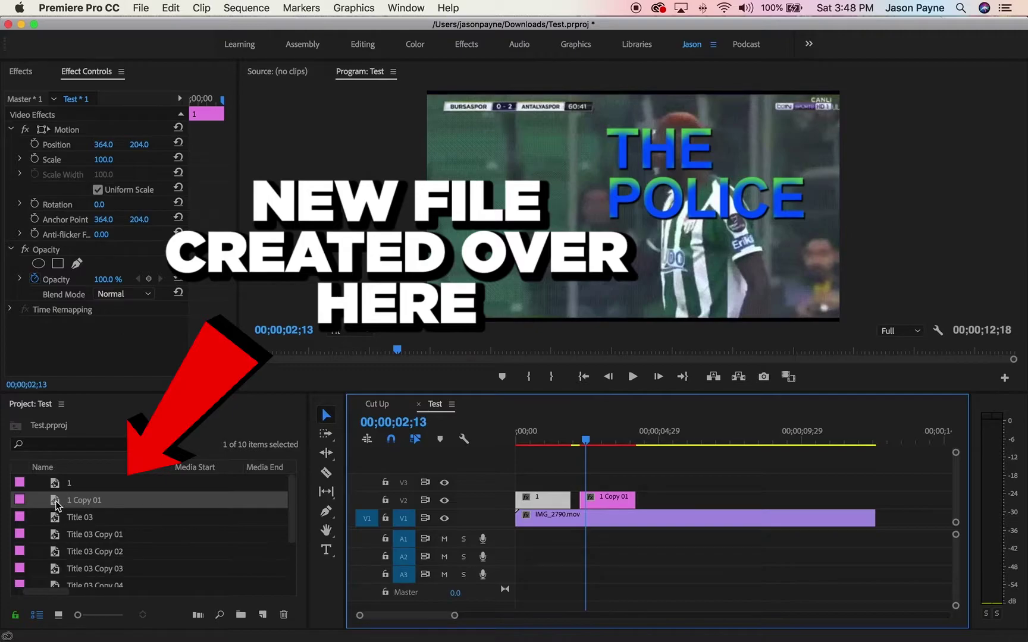
left_click(598, 500)
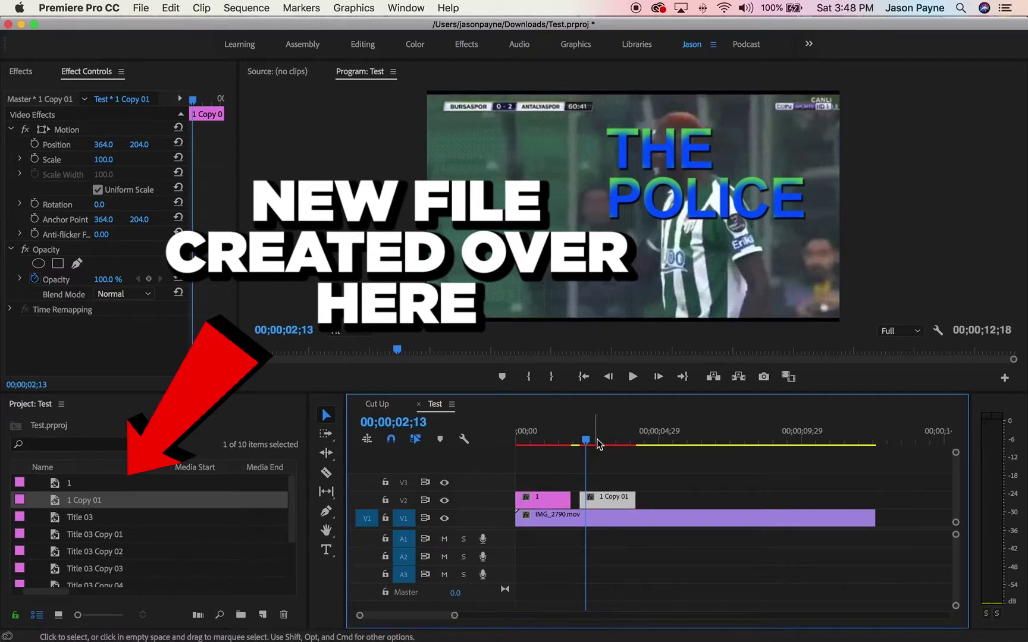
left_click_drag(568, 446, 600, 446)
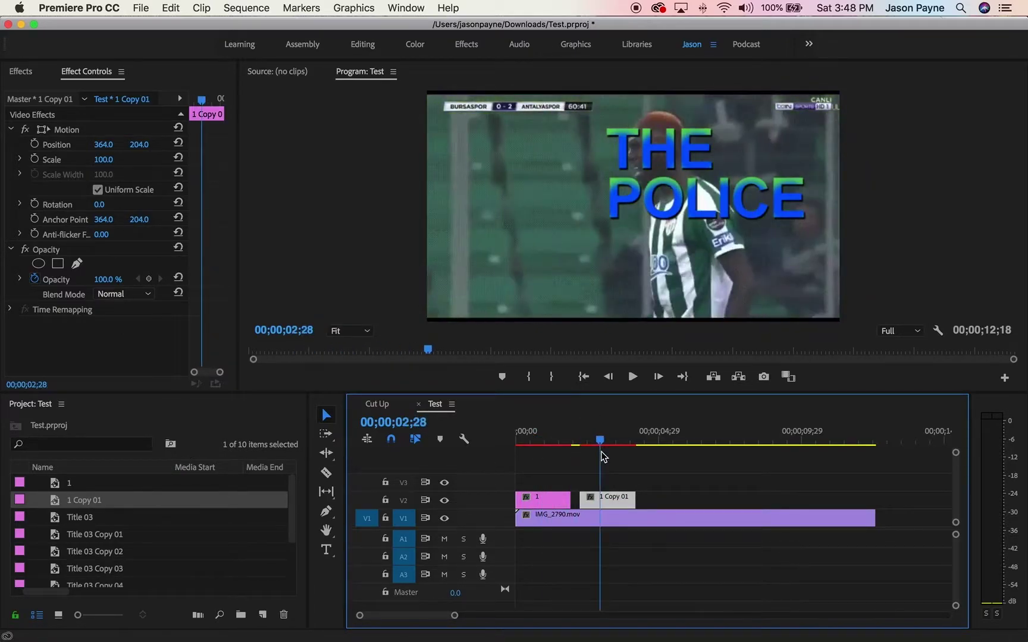
double_click(607, 499)
Step: Replace the 'THE POLICE' text with 'OMG' and move it to the left of the frame
double_click(273, 247)
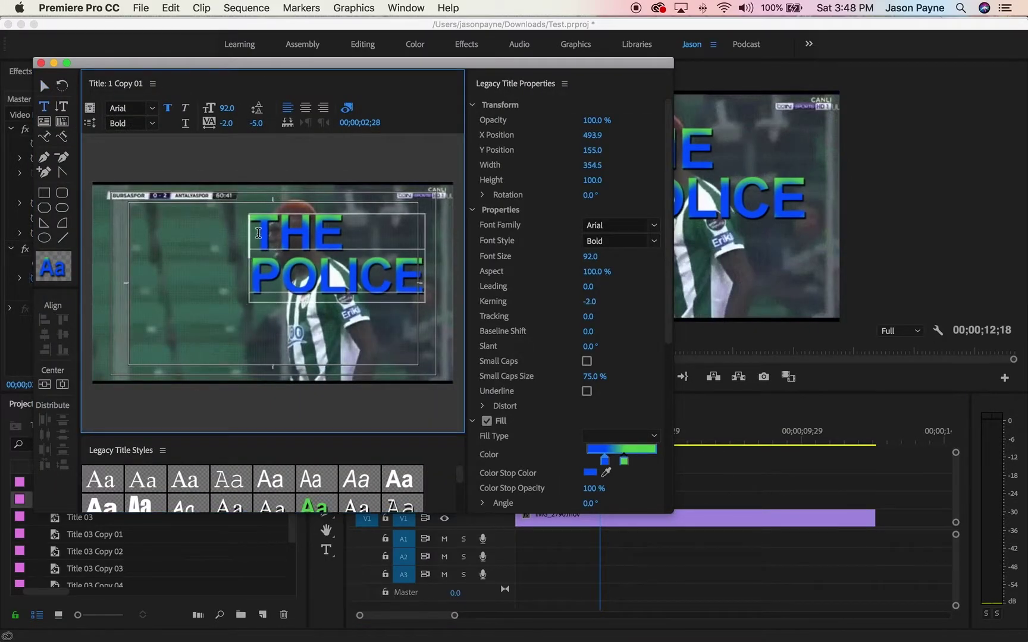
double_click(272, 248)
left_click_drag(418, 283, 241, 213)
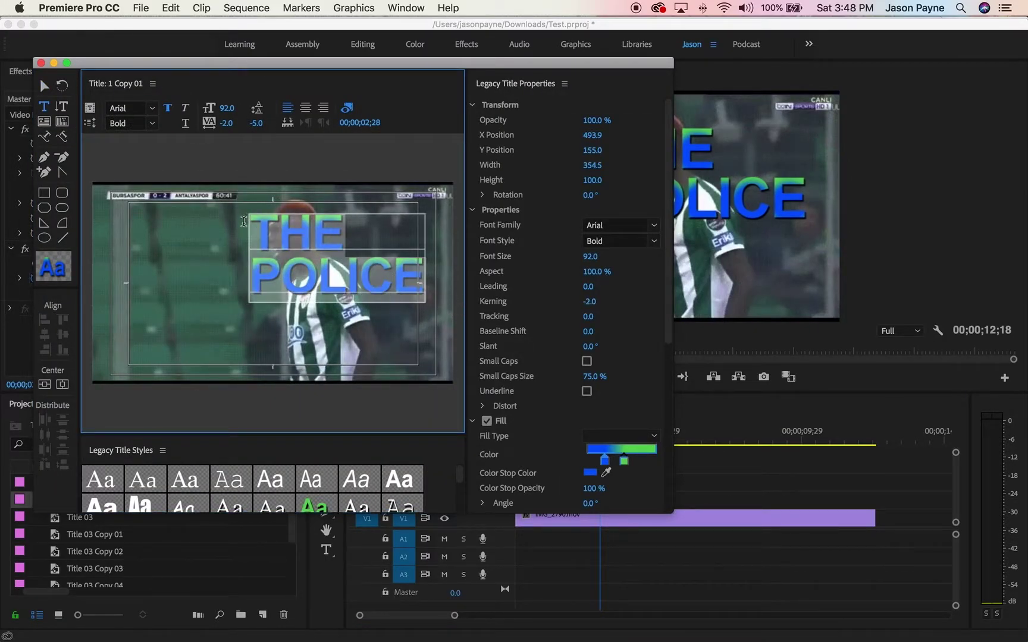
type("OMG")
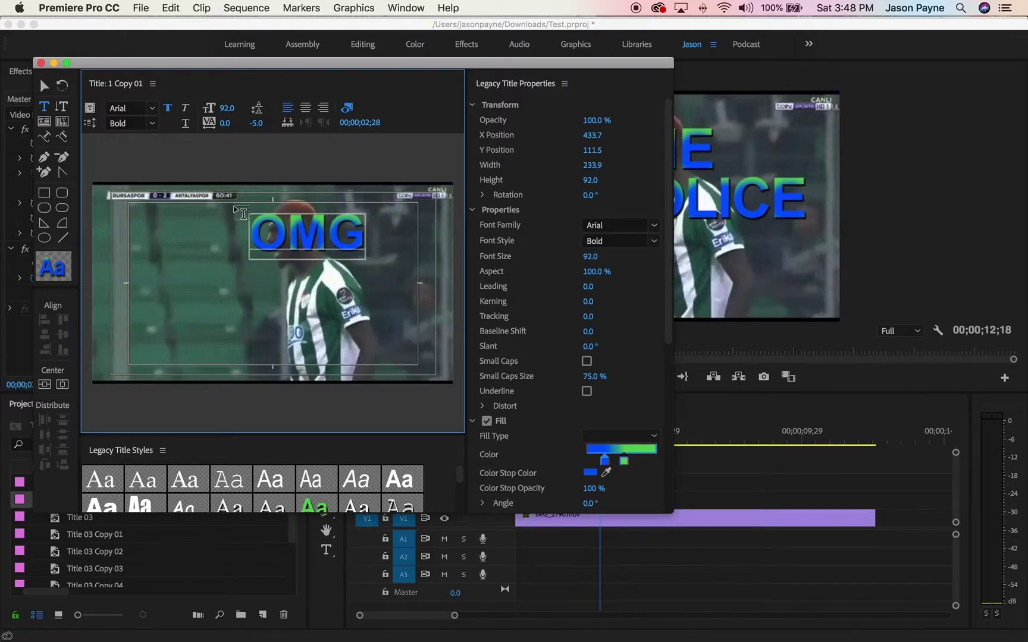
left_click(44, 85)
left_click_drag(268, 250, 141, 280)
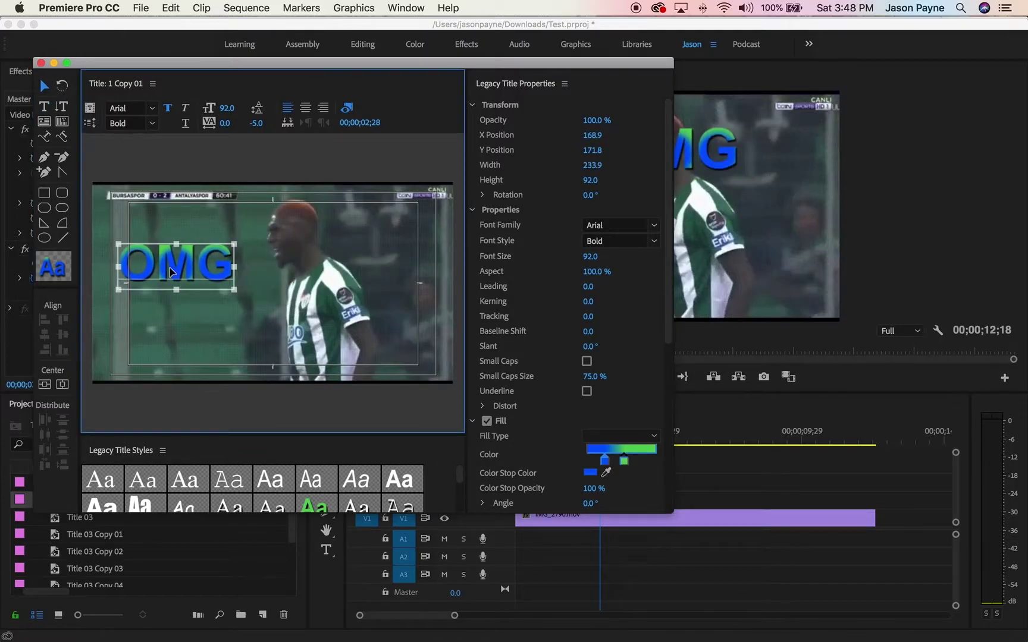
Step: Change the blue gradient stop to pink FF007C and close the title editor
left_click(605, 463)
double_click(605, 467)
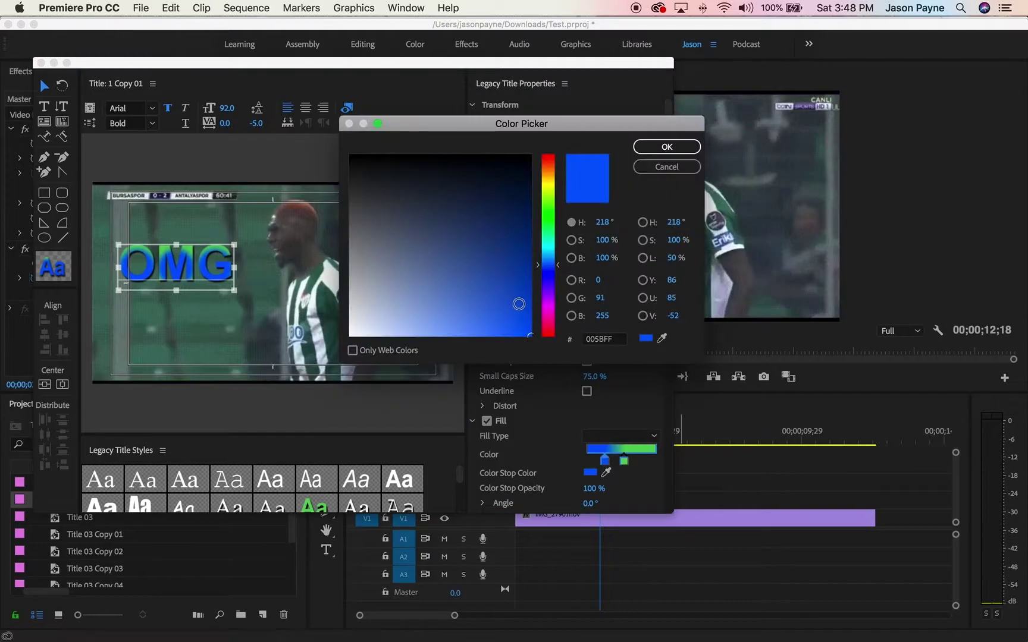
left_click(548, 321)
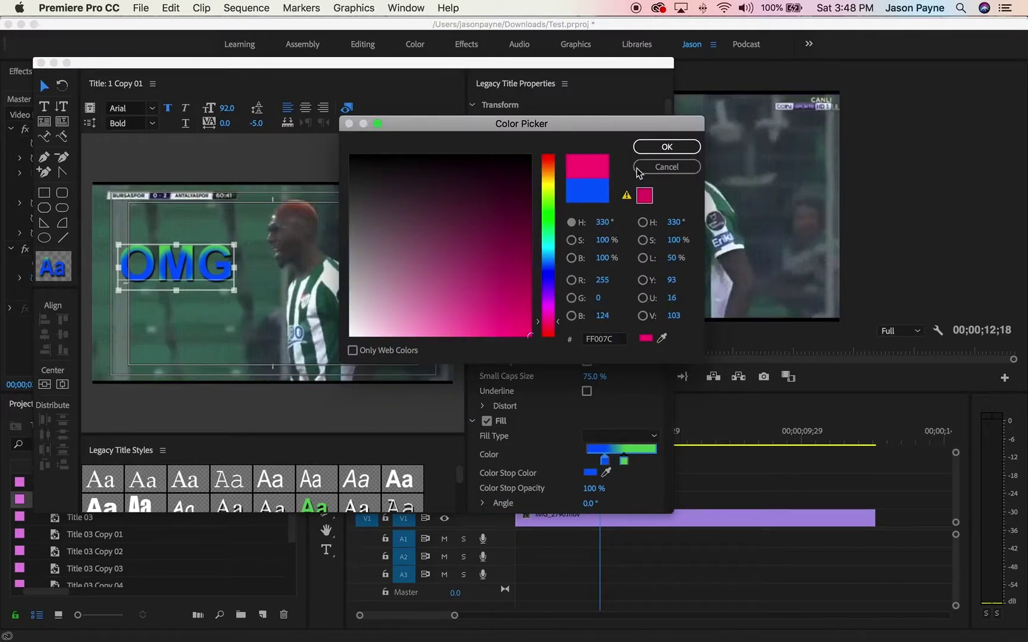
left_click(654, 148)
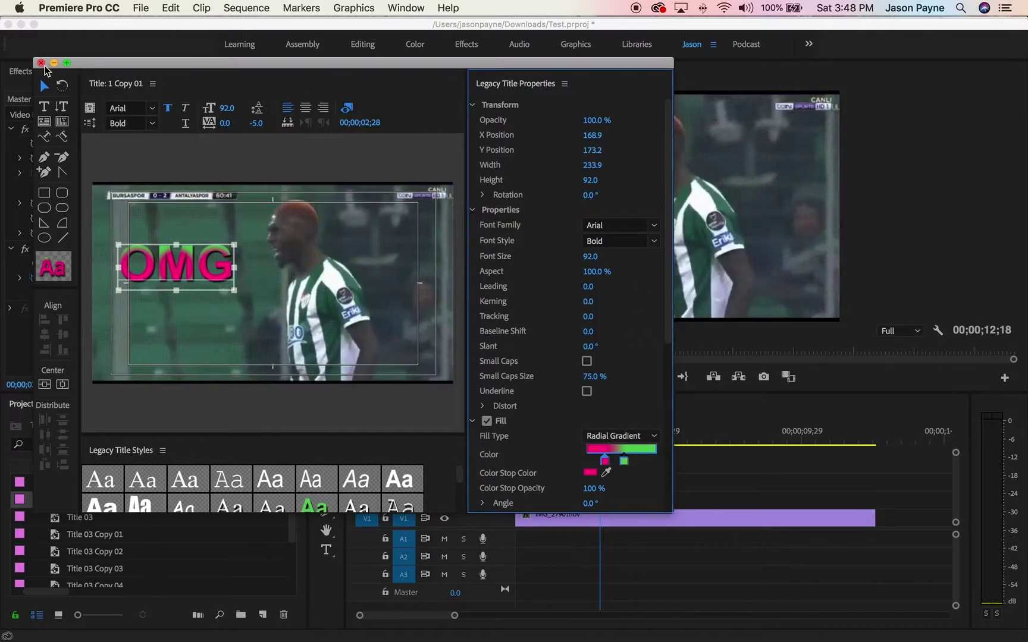
left_click(40, 63)
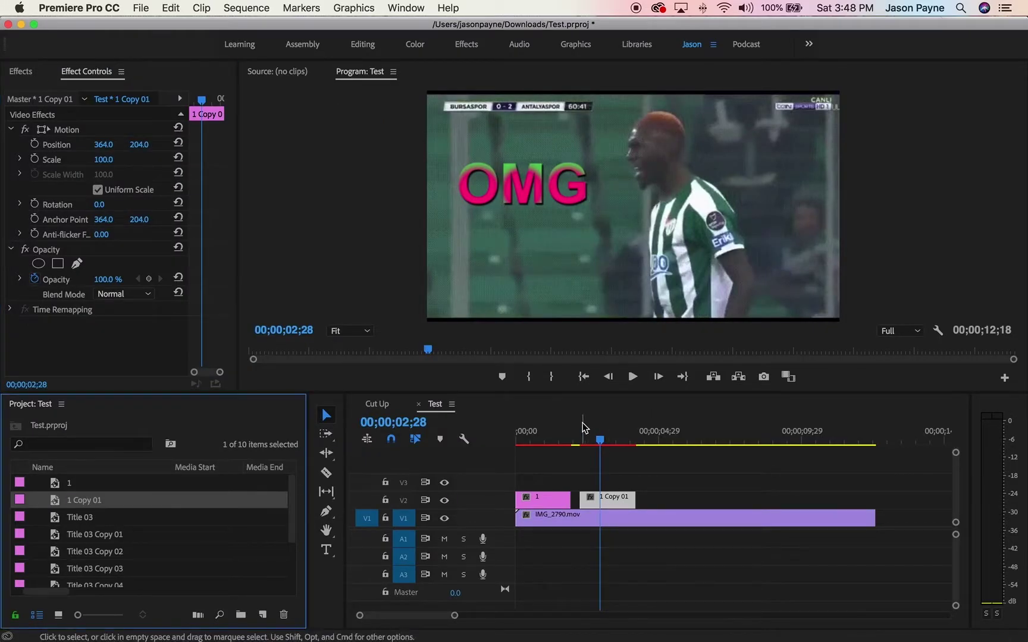
Step: Scrub and play the sequence to check the OMG title
left_click(542, 431)
left_click_drag(537, 437, 573, 437)
key("space")
key("space")
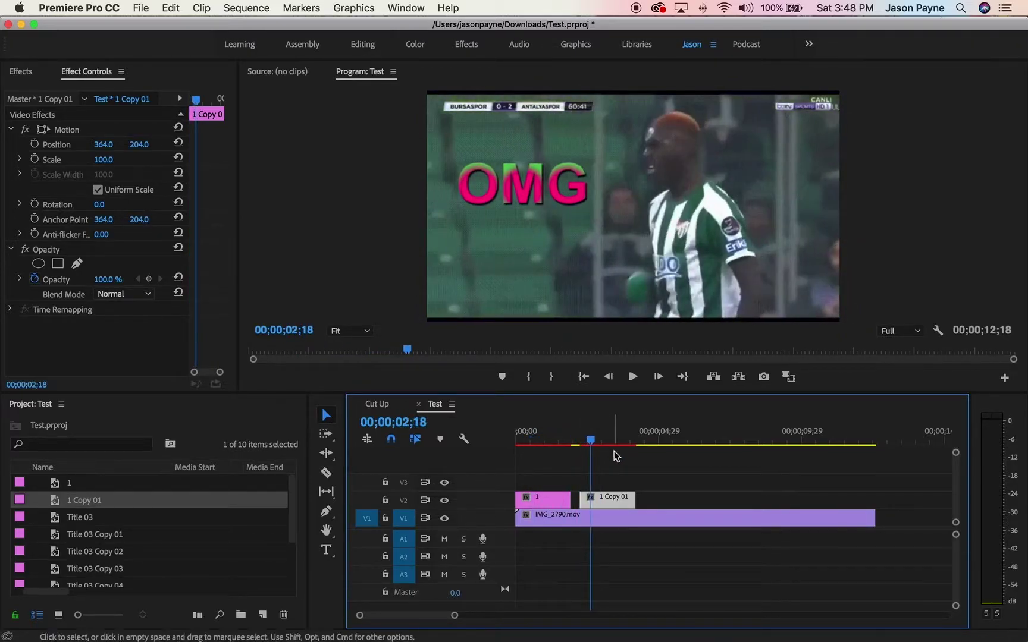
Step: Duplicate the OMG clip twice along V2 as 1 Copy 02 and 1 Copy 03, opening 1 Copy 02
left_click_drag(580, 504, 770, 503)
left_click(683, 441)
mouse_move(680, 437)
left_mouse_down()
mouse_move(608, 441)
mouse_move(679, 442)
left_mouse_up()
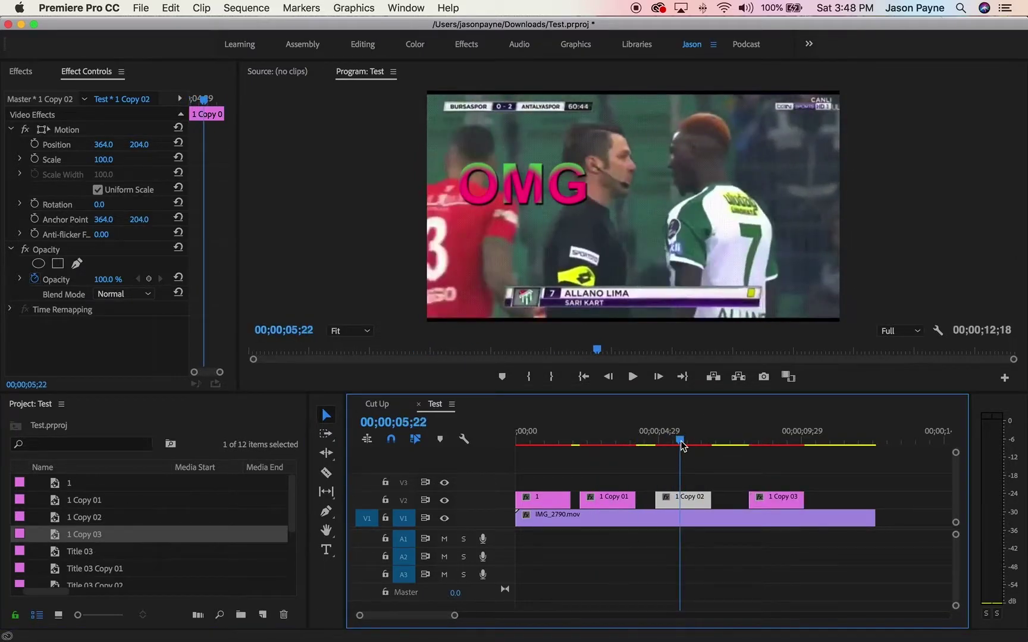
double_click(685, 501)
Step: Change the 1 Copy 02 title text to 'WTF' and close the editor
double_click(173, 262)
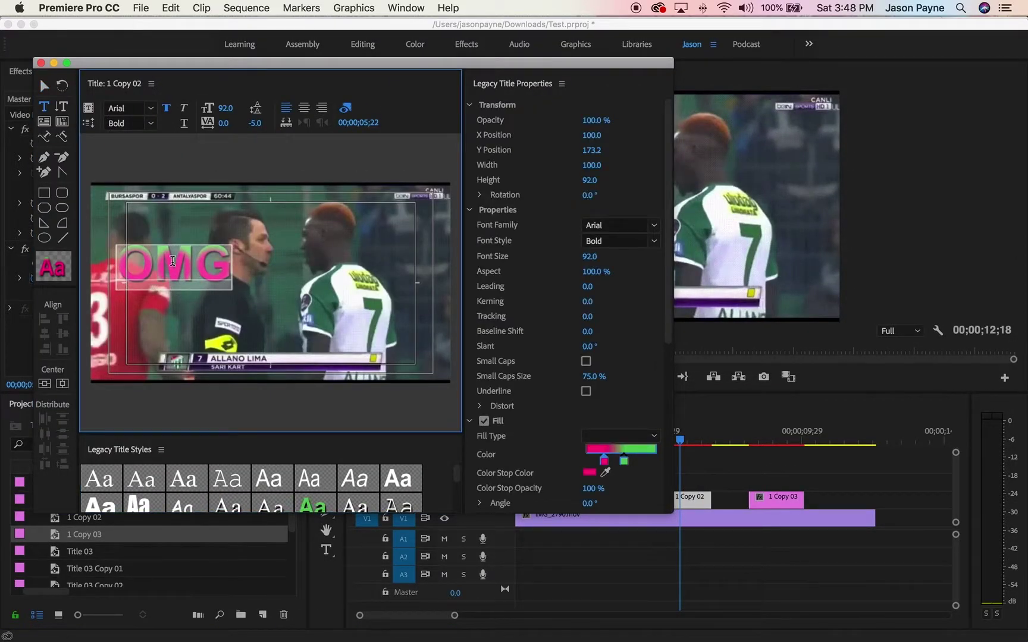
type("WTF")
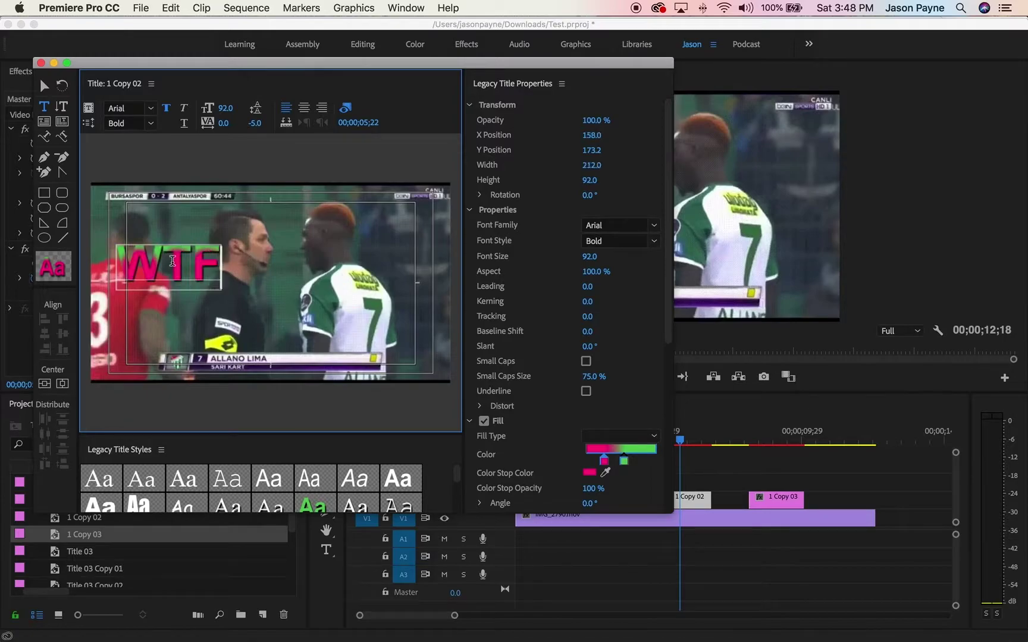
left_click(44, 82)
left_click(41, 62)
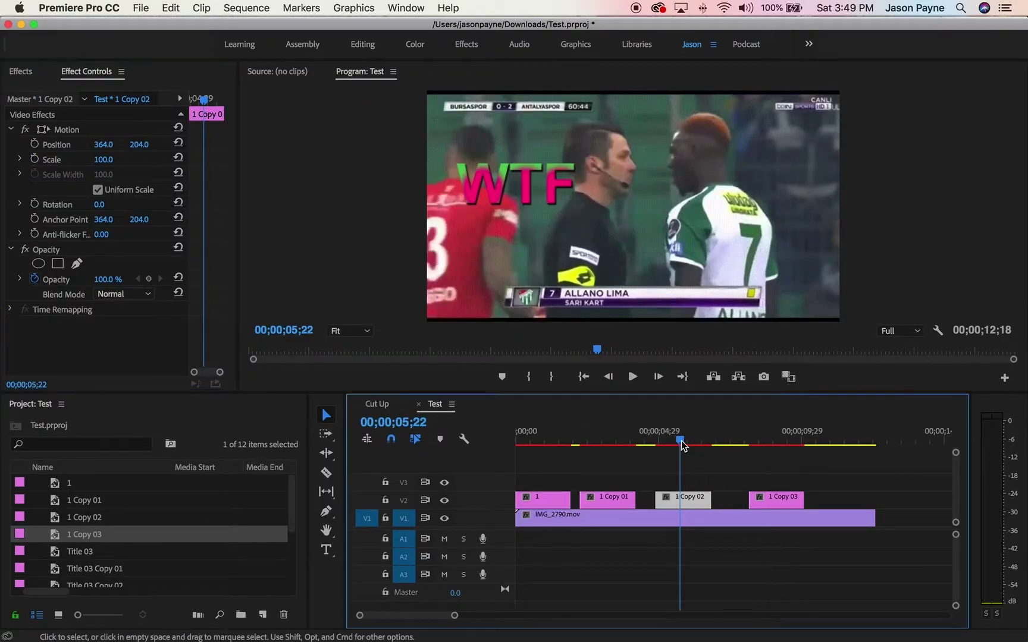
Step: Change the 1 Copy 03 title to 'WTH' and move it to the upper right
left_click_drag(683, 446, 771, 447)
double_click(771, 497)
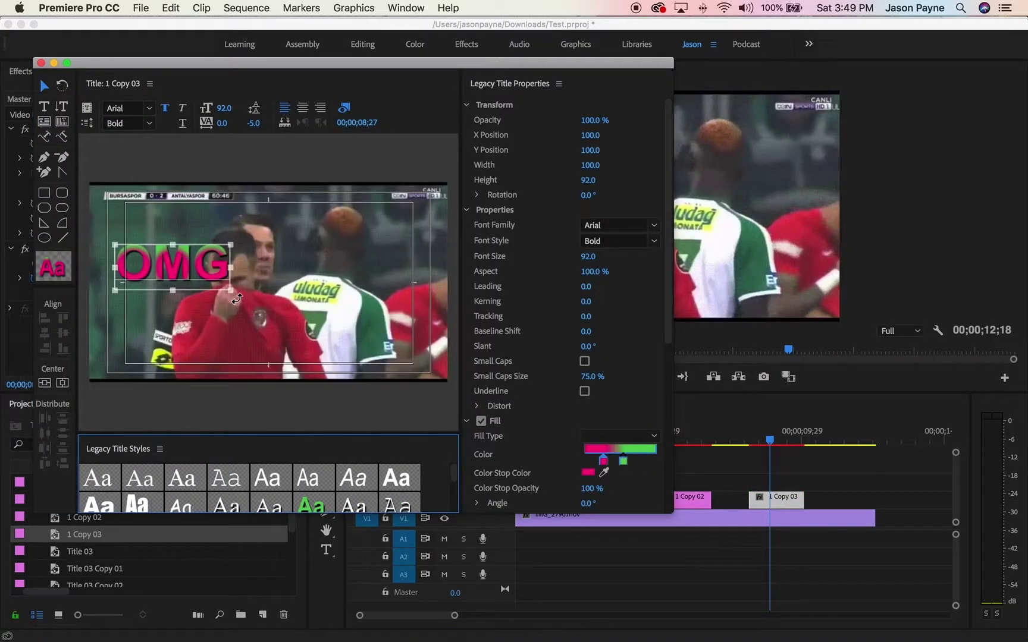
double_click(201, 271)
type("WTH")
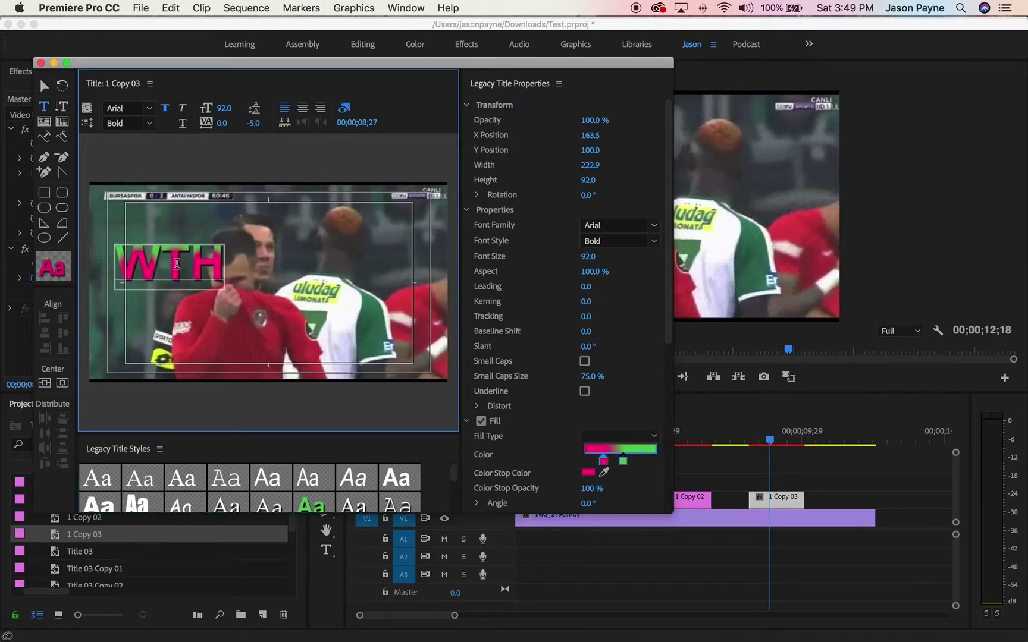
key("ctrl+b")
key("Escape")
left_click_drag(156, 257, 357, 241)
left_click(40, 62)
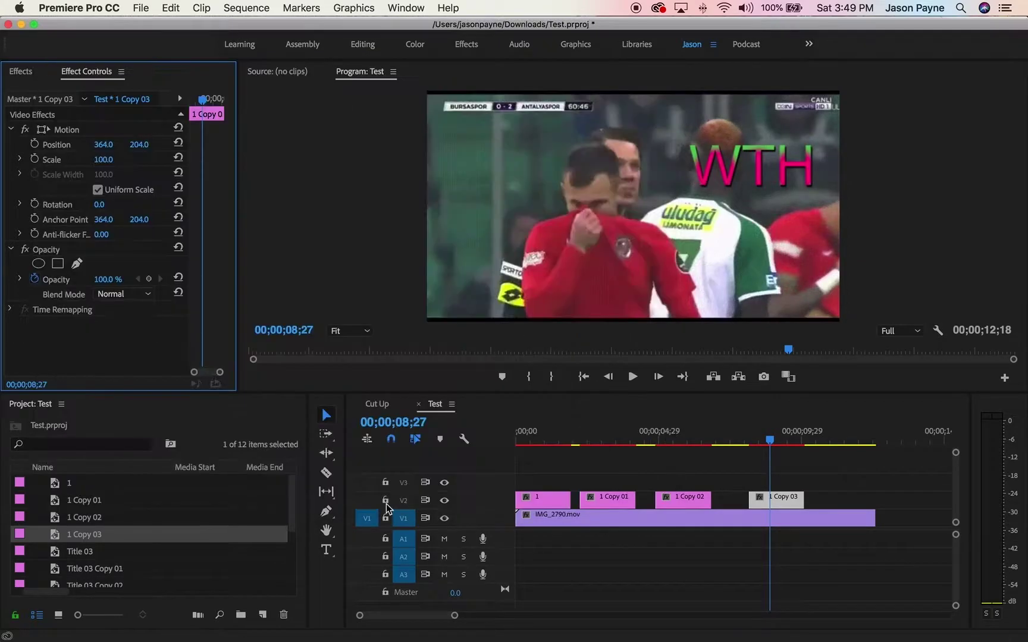
left_click(530, 440)
key("space")
left_click(588, 441)
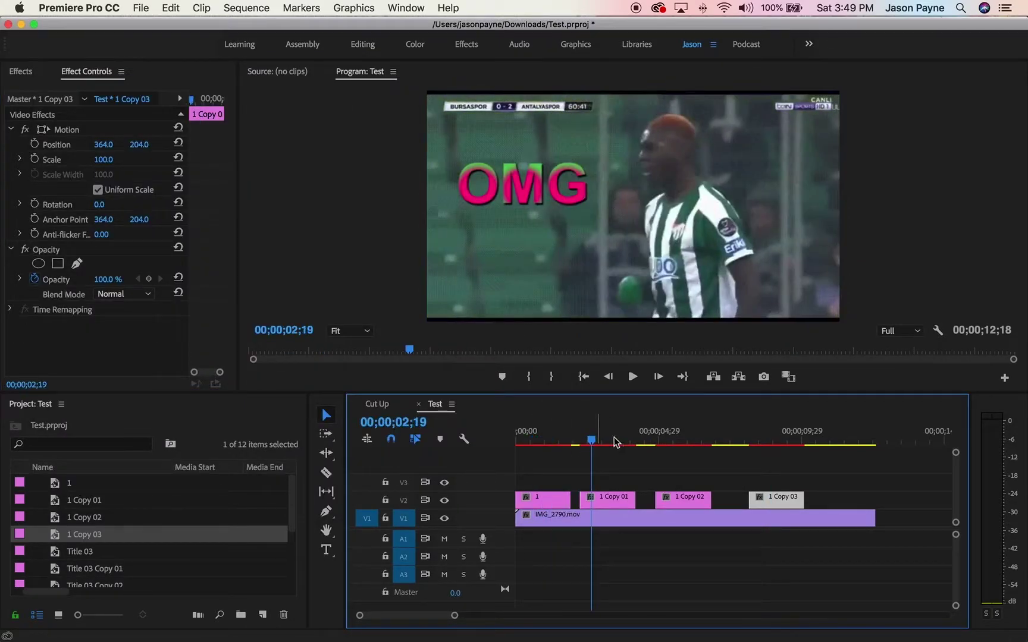
left_click(675, 441)
left_click(796, 441)
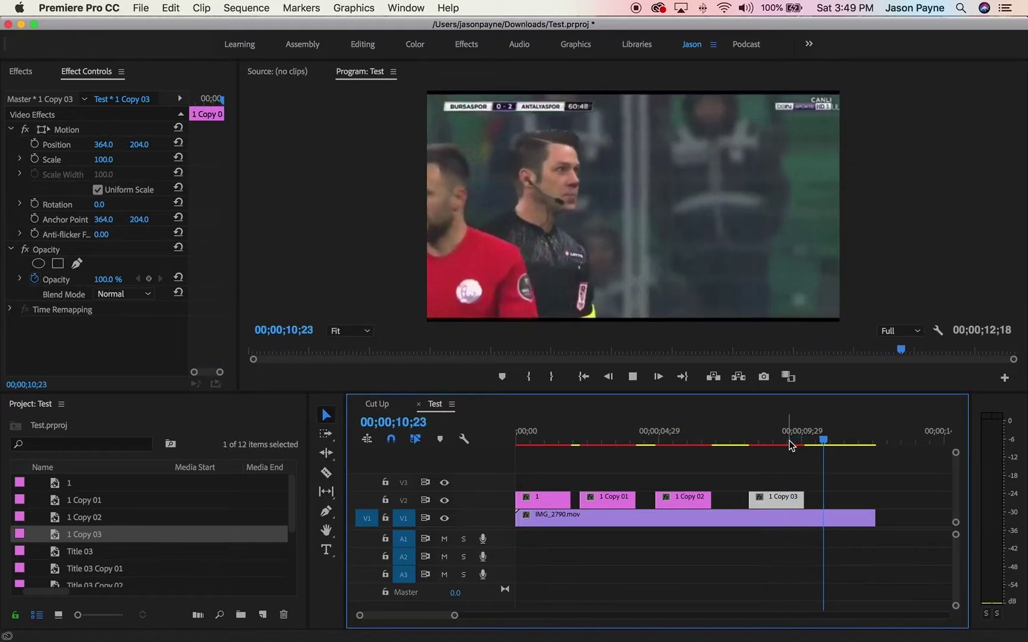
left_click(773, 434)
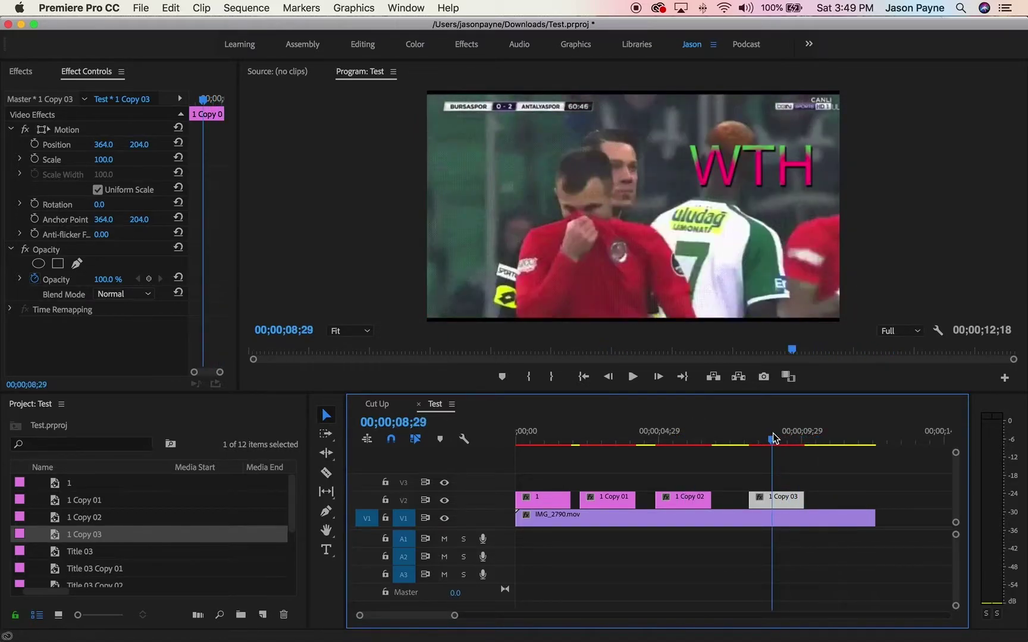